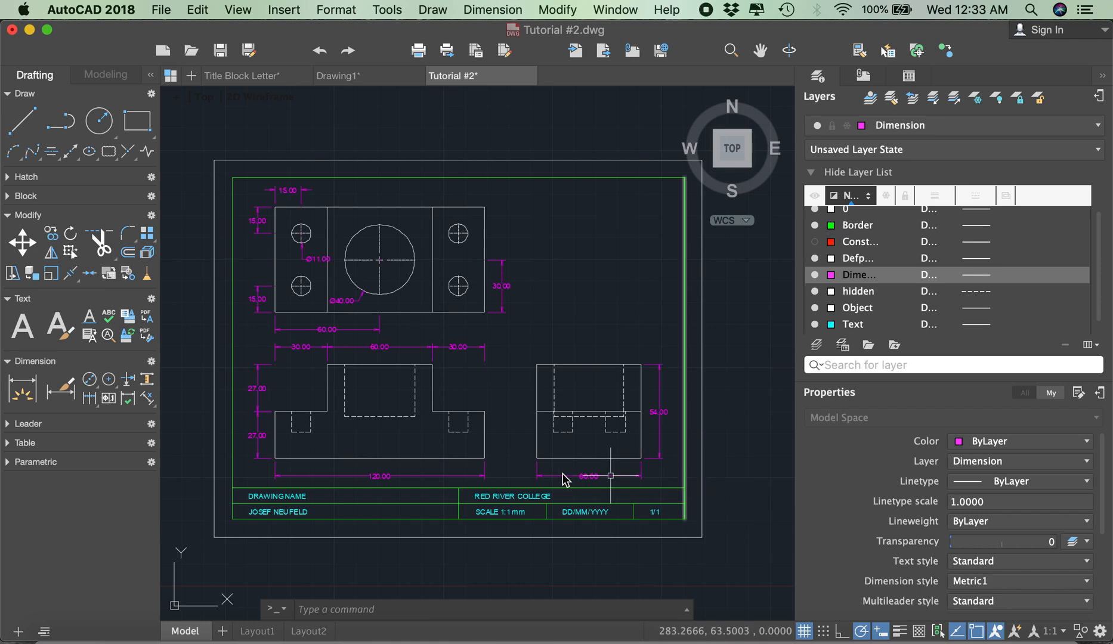
# Step: Rename Layout1 to LETTER and open that layout
pyautogui.click(293, 614)
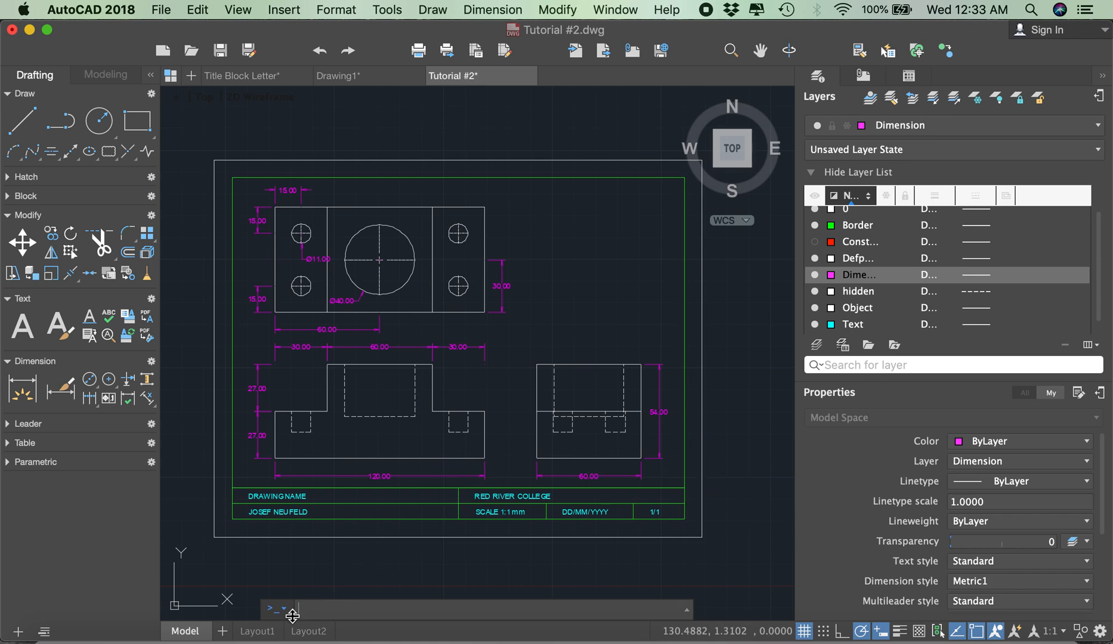
pyautogui.rightClick(267, 633)
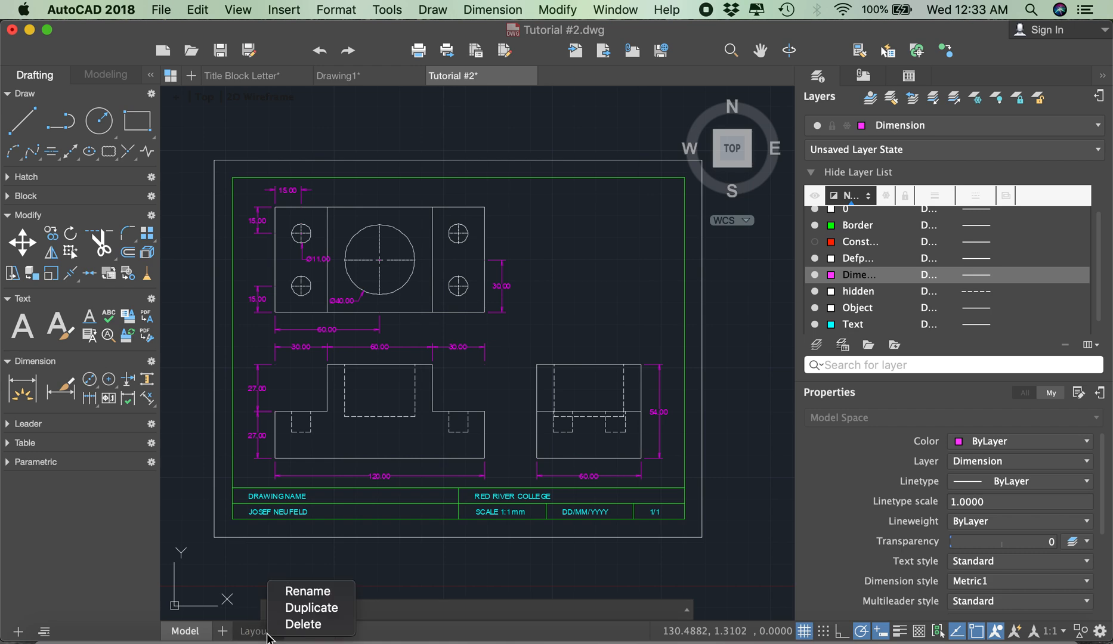
pyautogui.click(301, 590)
pyautogui.write('LETTER')
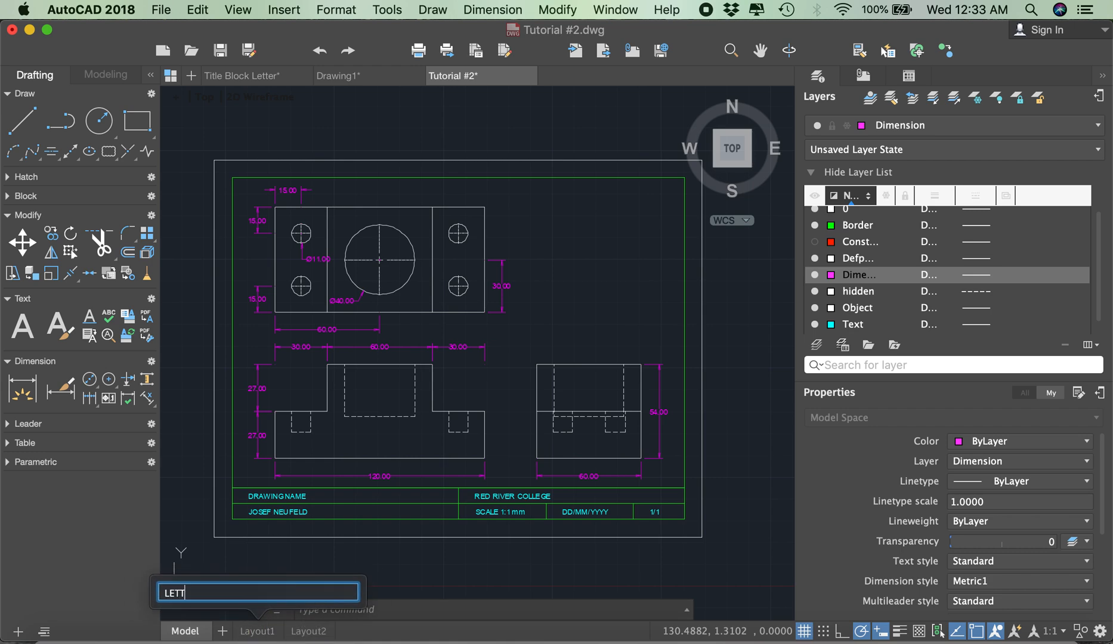
pyautogui.click(412, 572)
pyautogui.click(325, 597)
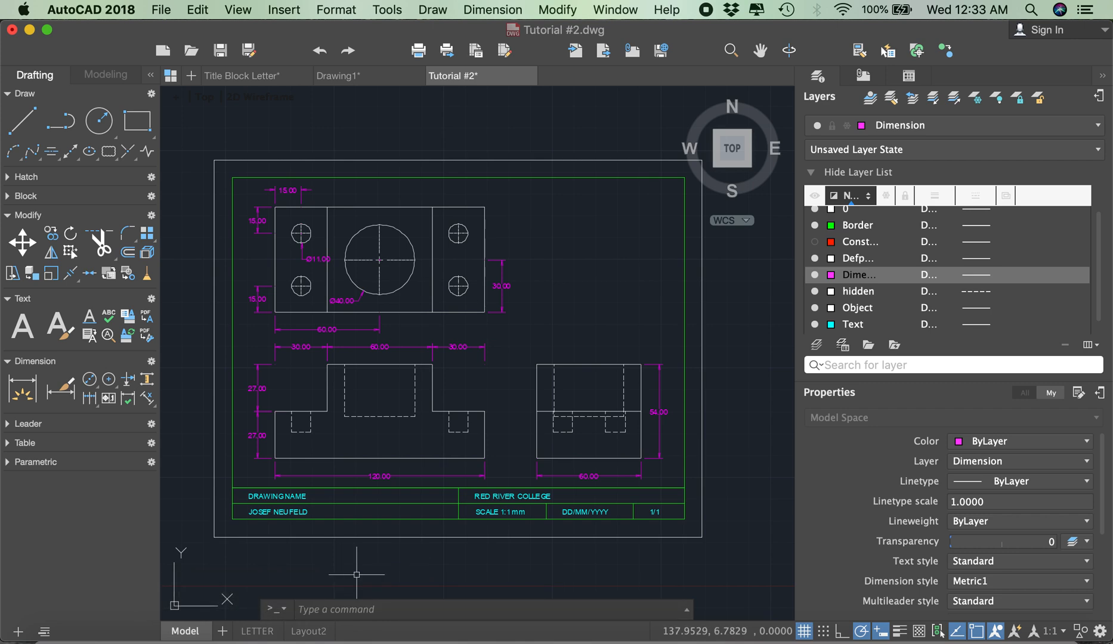
pyautogui.click(257, 631)
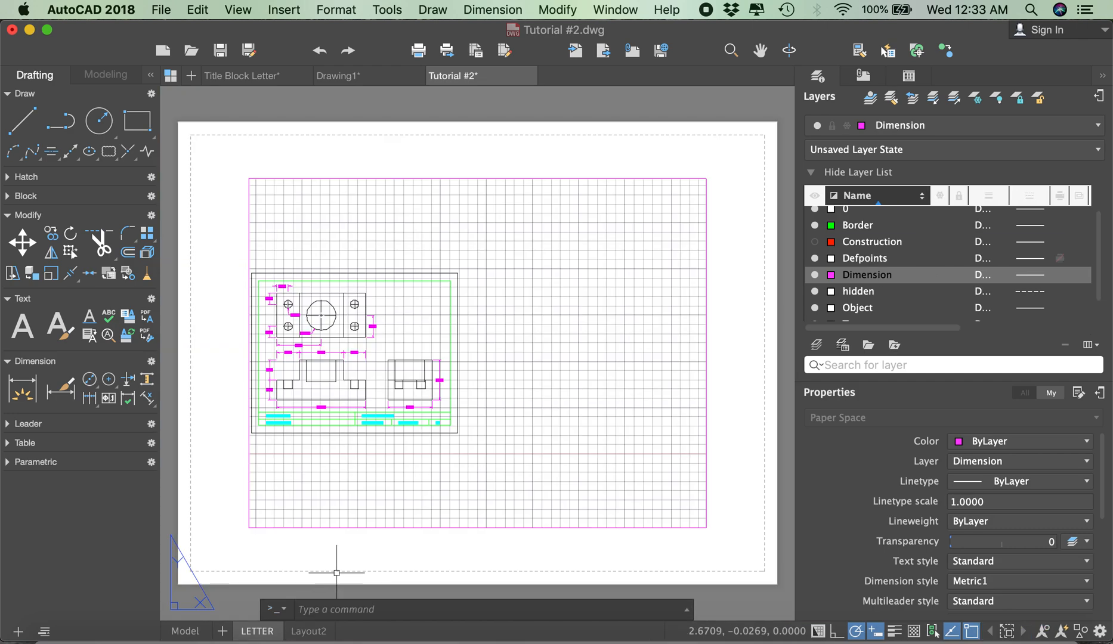
pyautogui.scroll(-4, 447, 425)
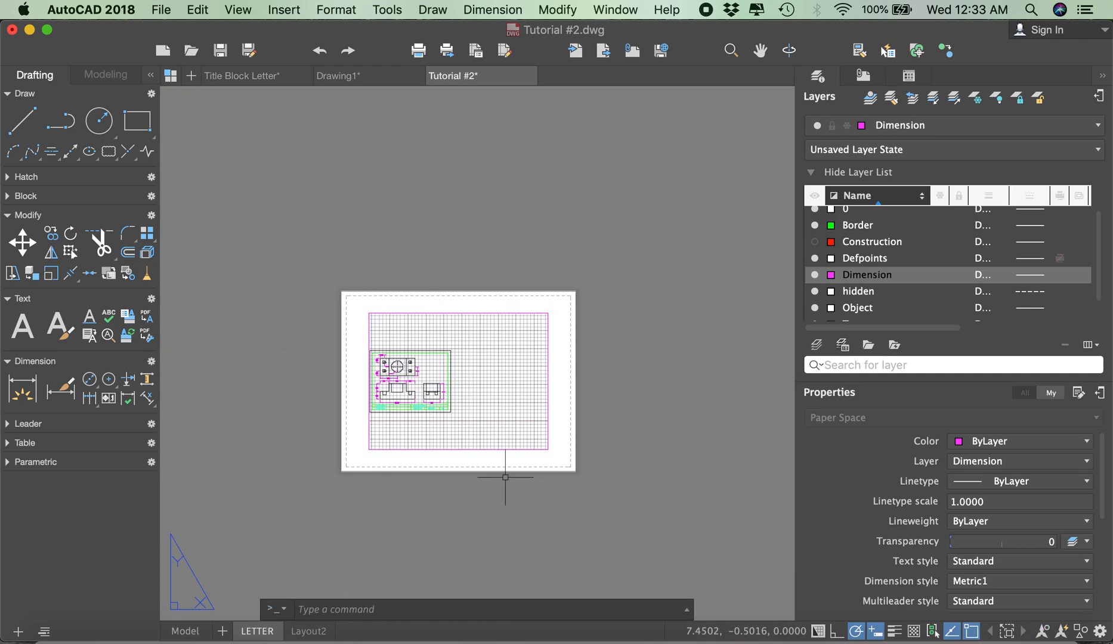
pyautogui.scroll(2, 513, 417)
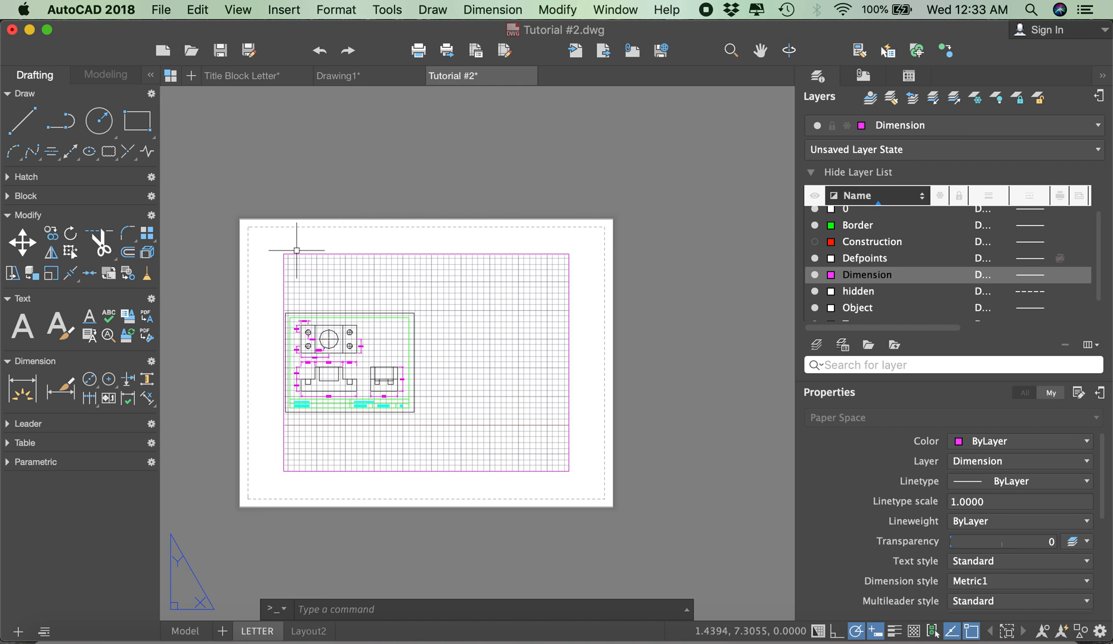
# Step: Activate the layout's viewport, enlarge the drawing view inside it, and return to paper space
pyautogui.doubleClick(327, 269)
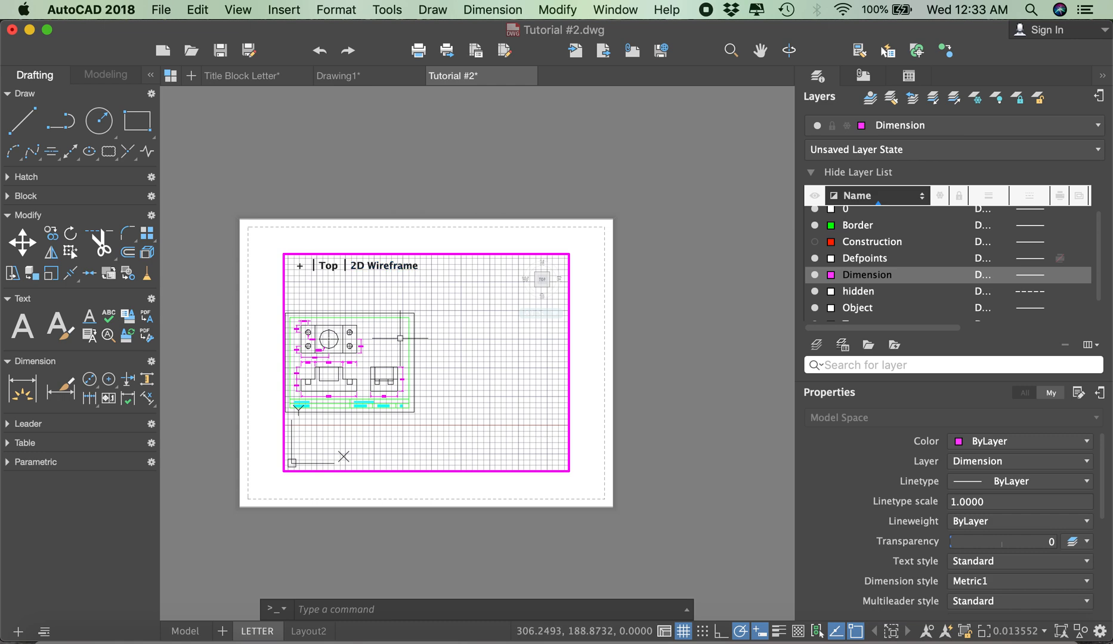
pyautogui.scroll(3, 352, 340)
pyautogui.scroll(-3, 462, 335)
pyautogui.scroll(2, 418, 337)
pyautogui.scroll(2, 433, 333)
pyautogui.scroll(-2, 415, 281)
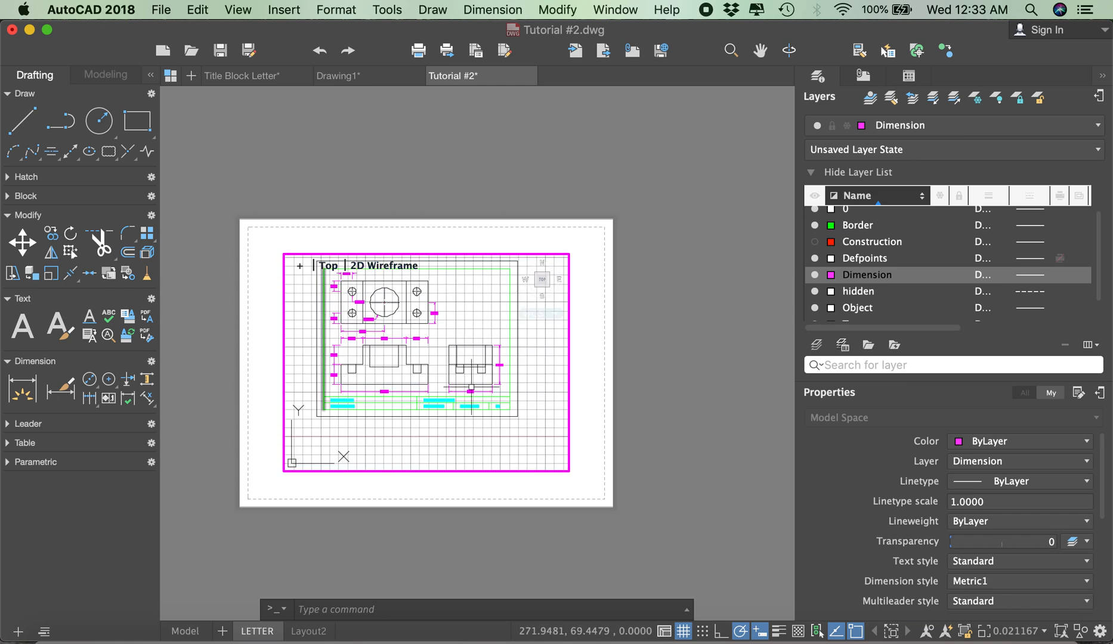
pyautogui.doubleClick(464, 191)
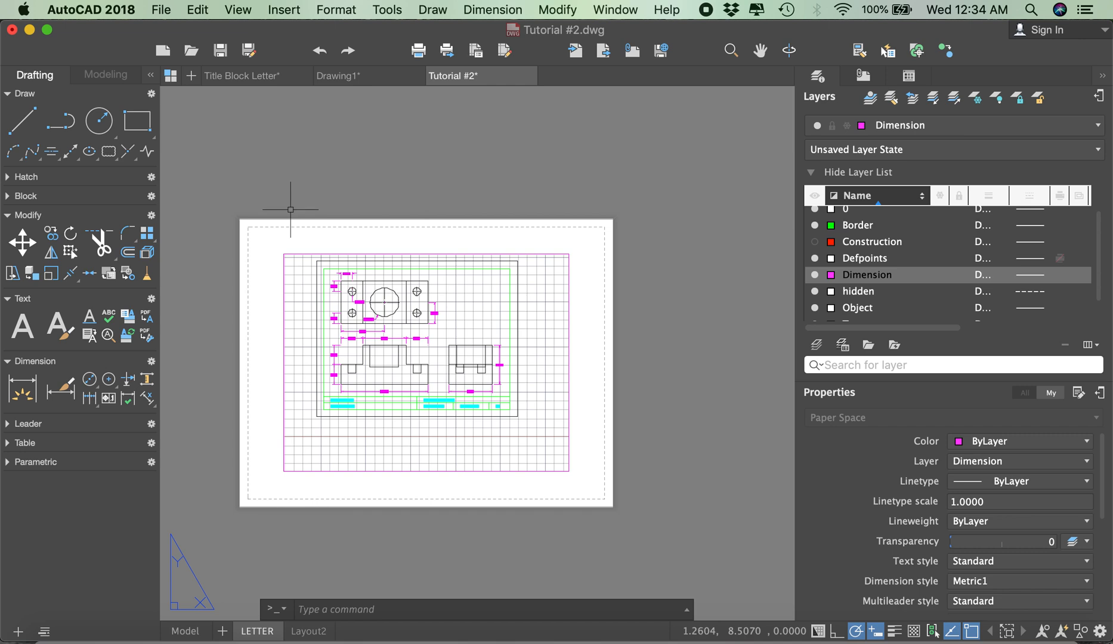
# Step: Delete the existing viewport from the LETTER layout
pyautogui.click(274, 247)
pyautogui.click(647, 480)
pyautogui.press('Delete')
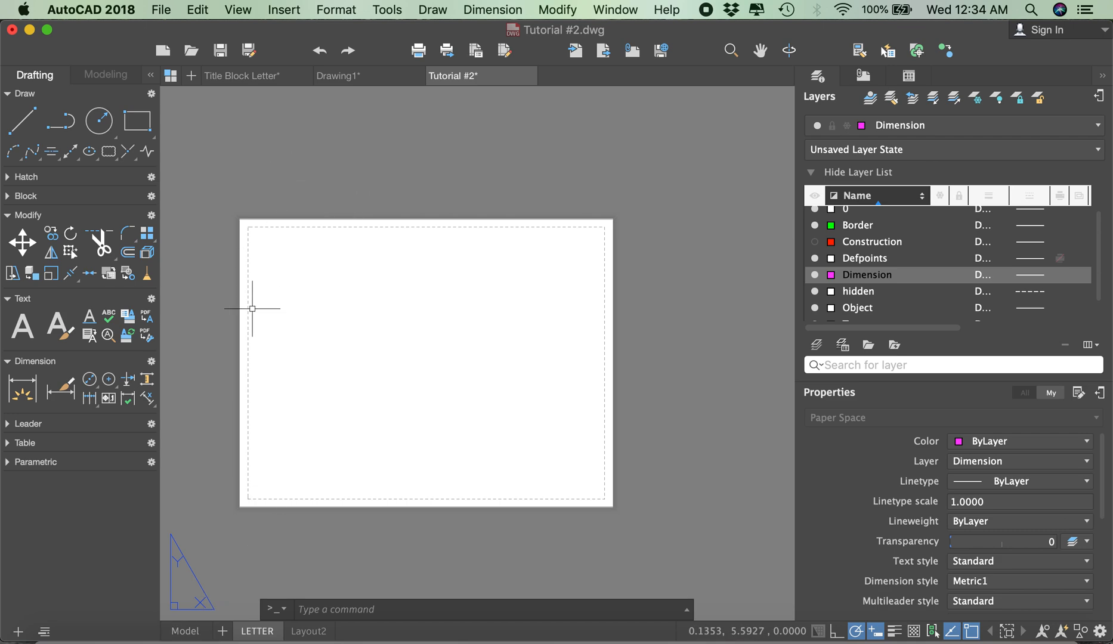
# Step: In model space, copy only the borders and title block with COPYBASE, using the outer border's lower-left corner as base point
pyautogui.click(189, 631)
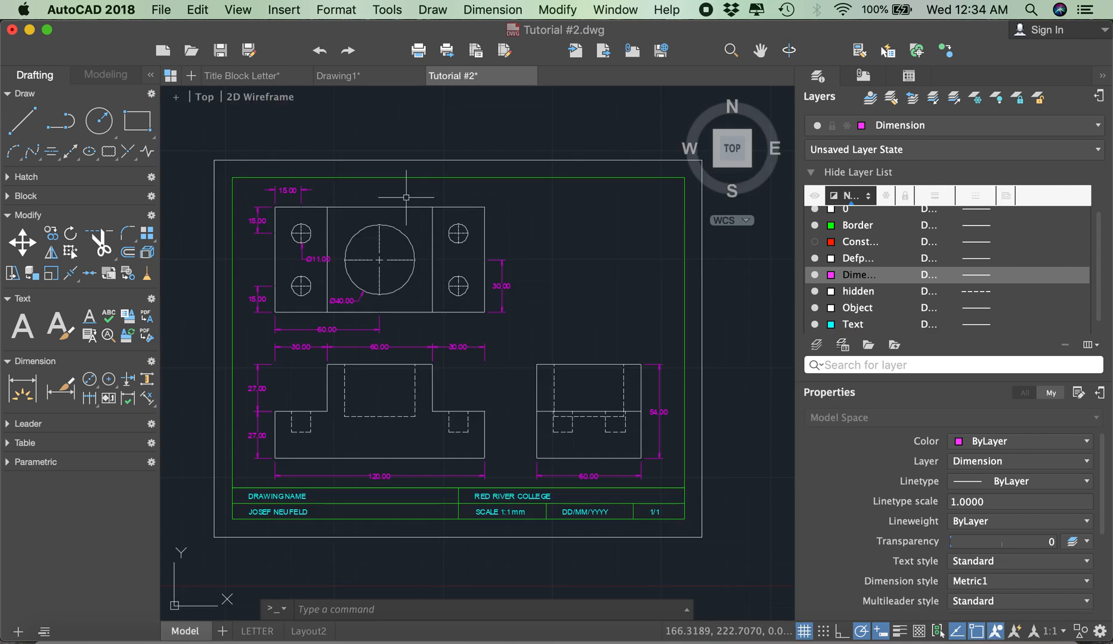
pyautogui.scroll(-3, 368, 223)
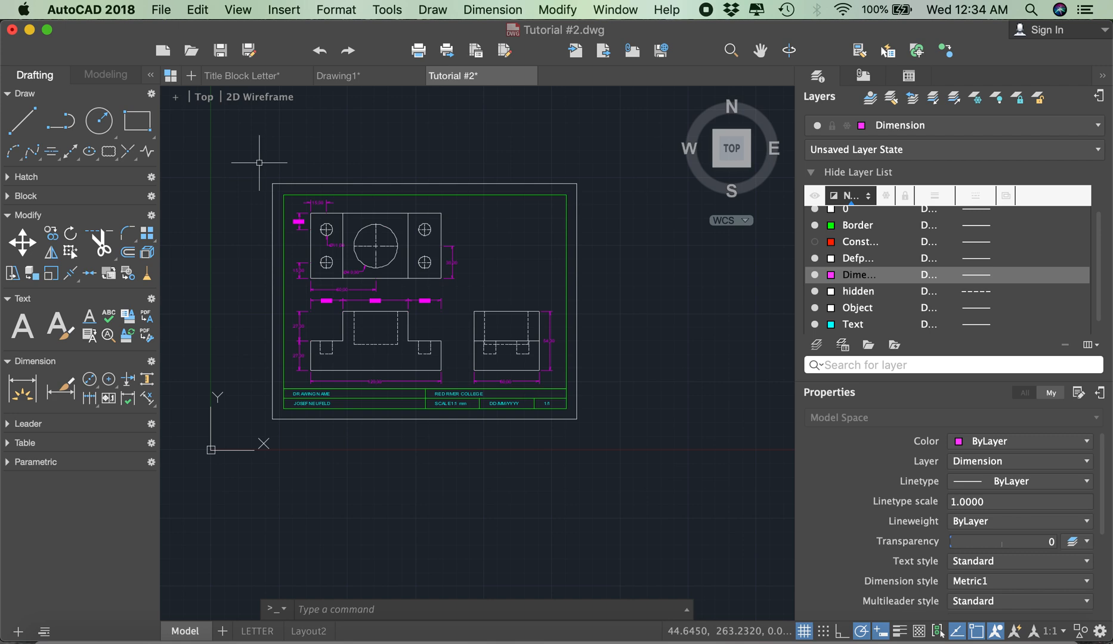
pyautogui.write('copybase')
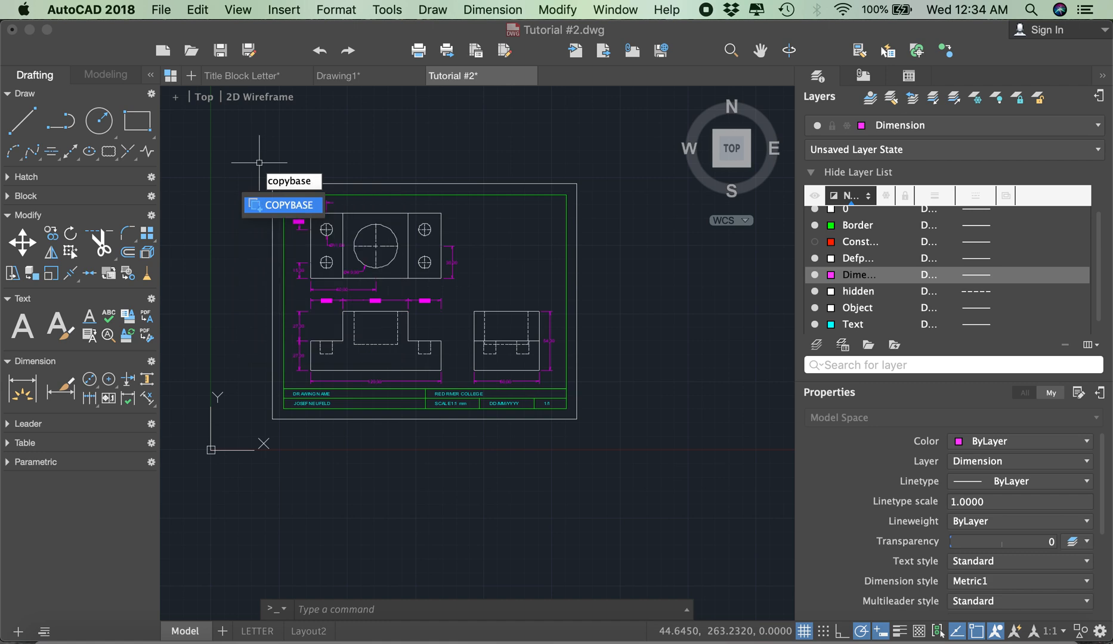
pyautogui.press('Return')
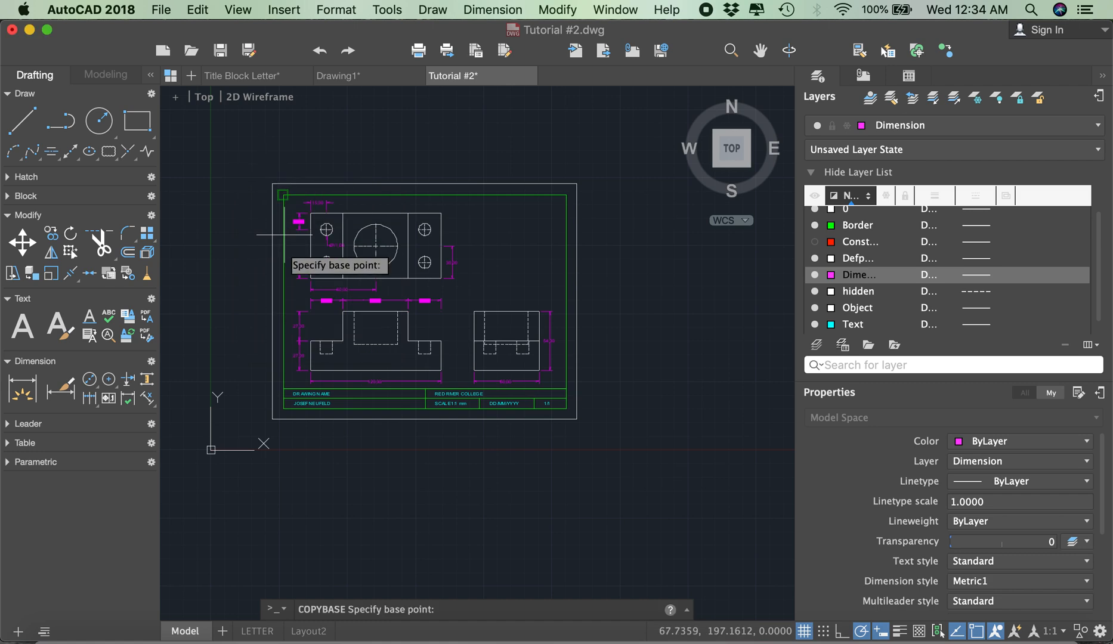
pyautogui.click(272, 419)
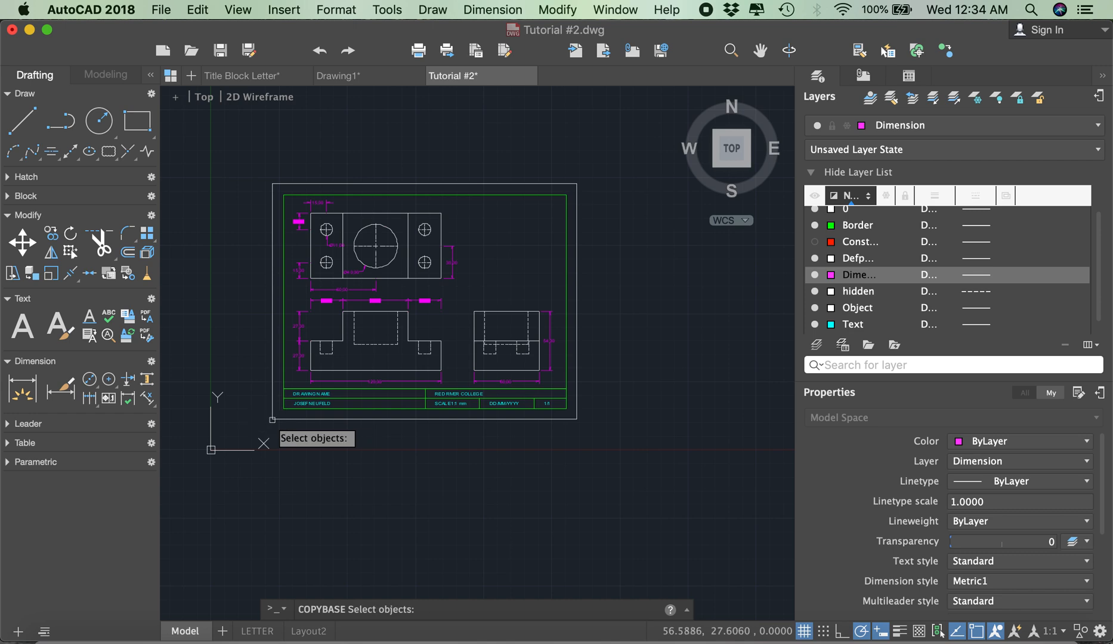
pyautogui.click(265, 149)
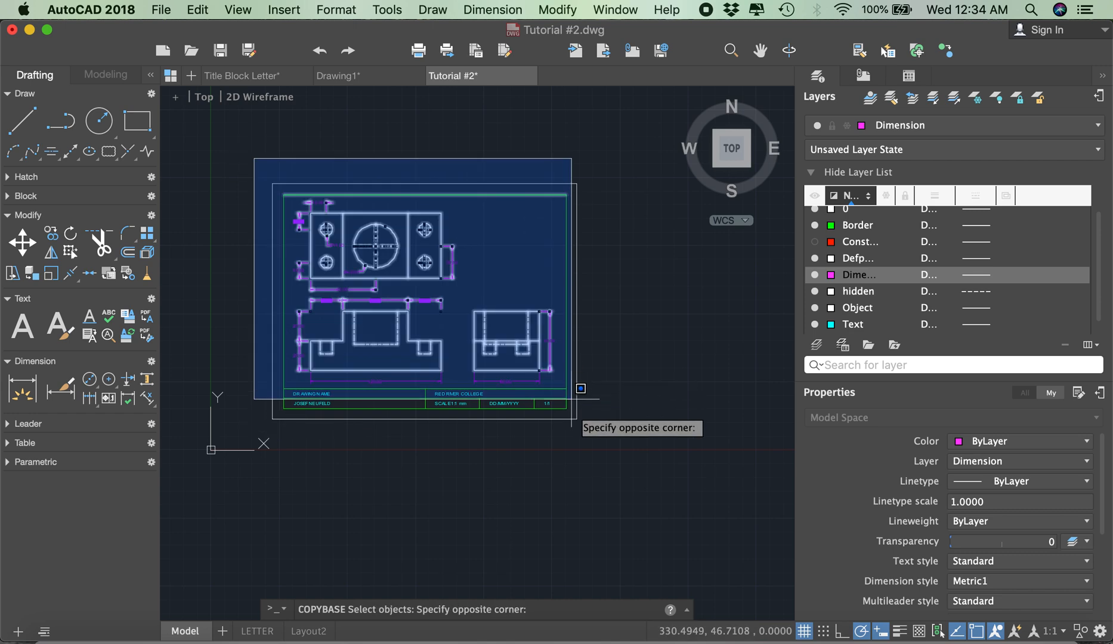
pyautogui.click(590, 438)
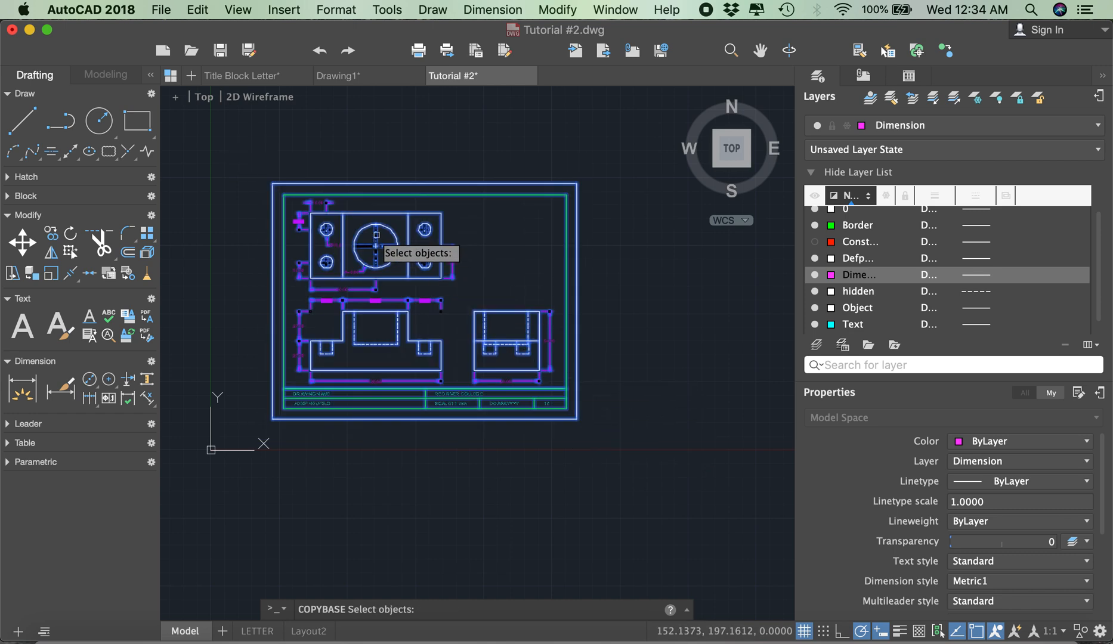
pyautogui.click(289, 201)
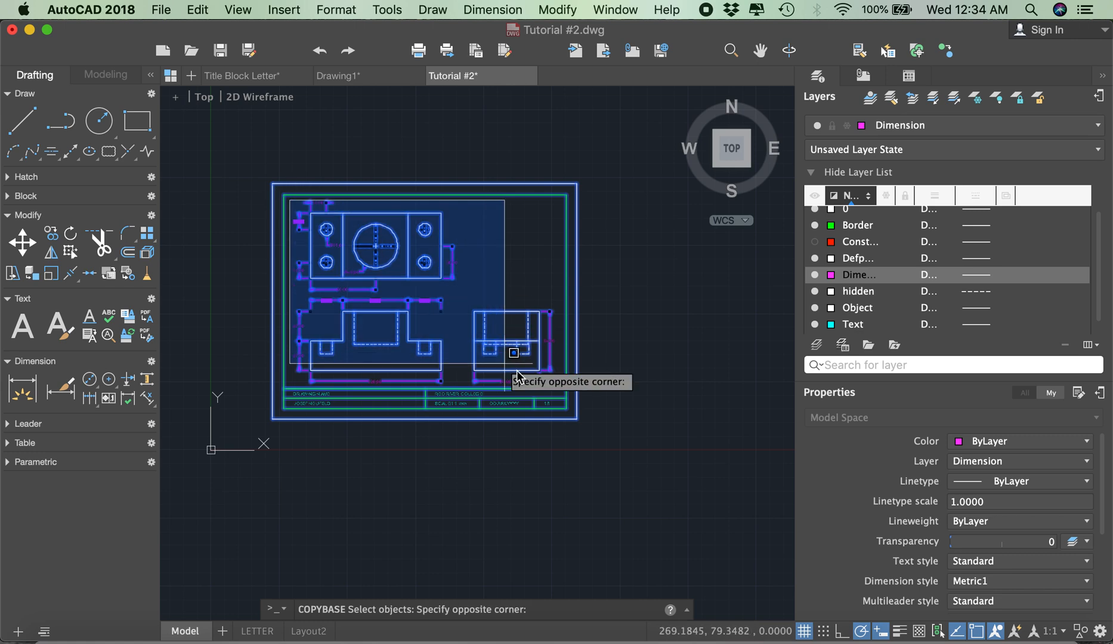
pyautogui.click(561, 374)
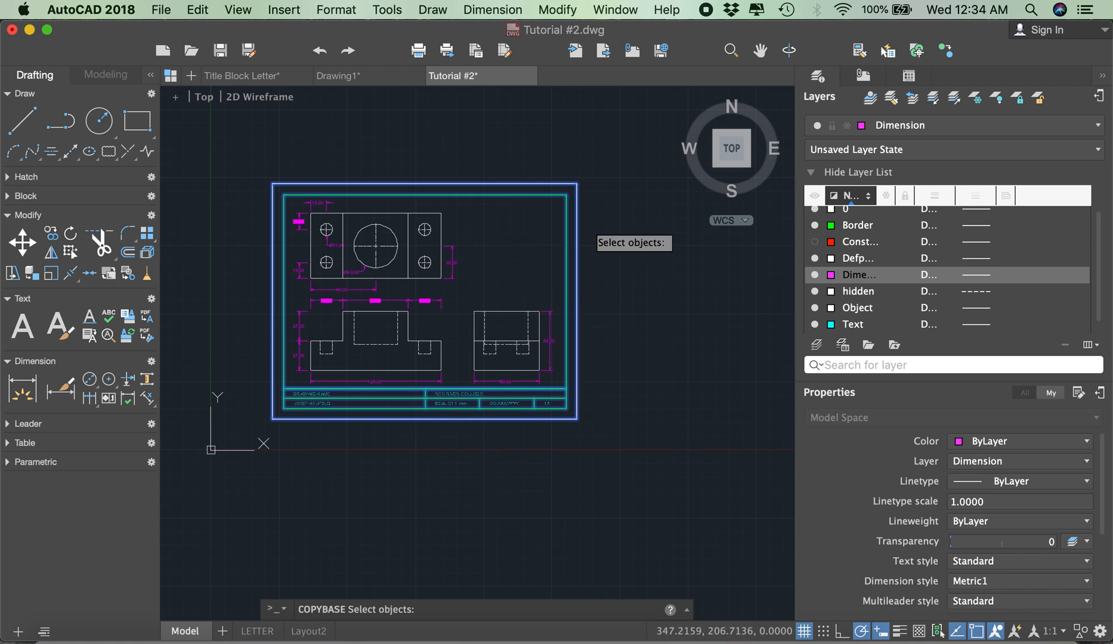
pyautogui.press('Return')
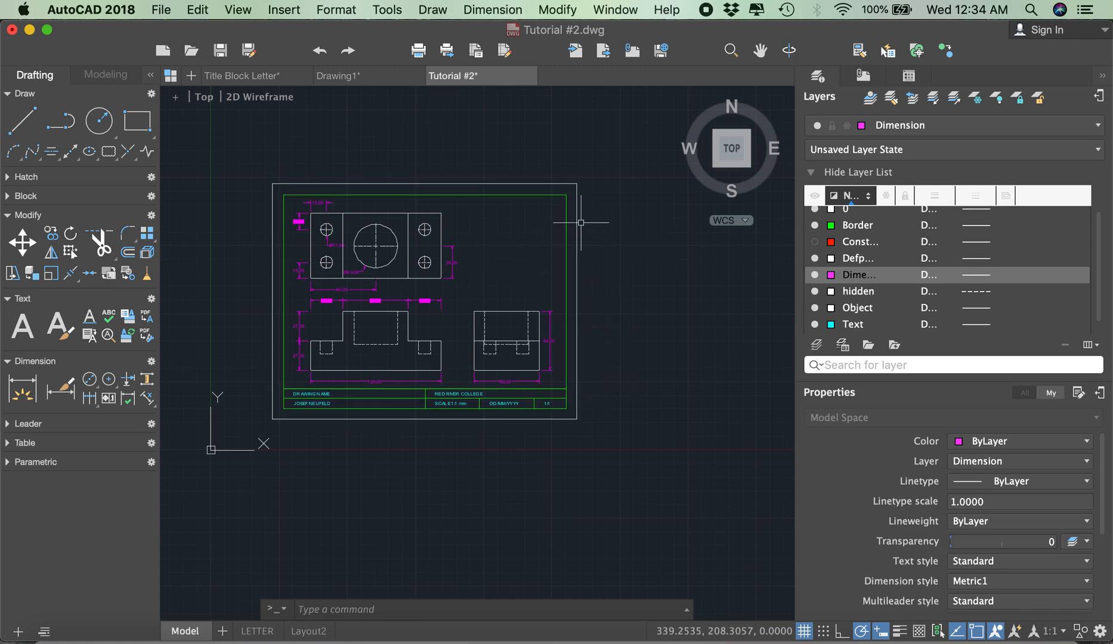
# Step: Paste the borders and title block into the LETTER layout at their original coordinates with PASTEORIG
pyautogui.click(257, 631)
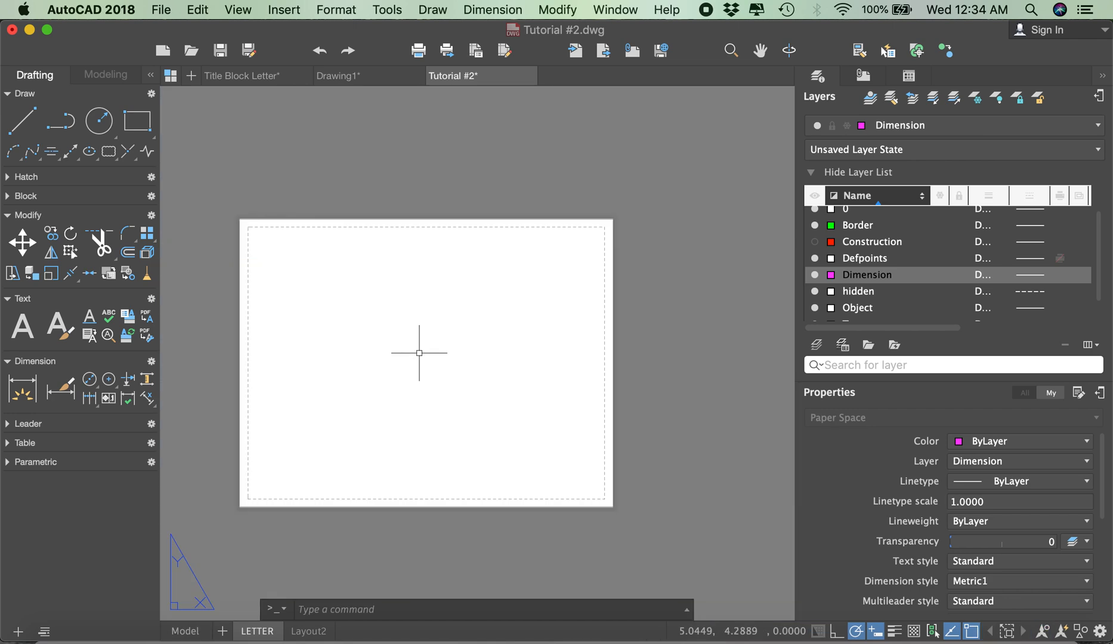
pyautogui.write('paste')
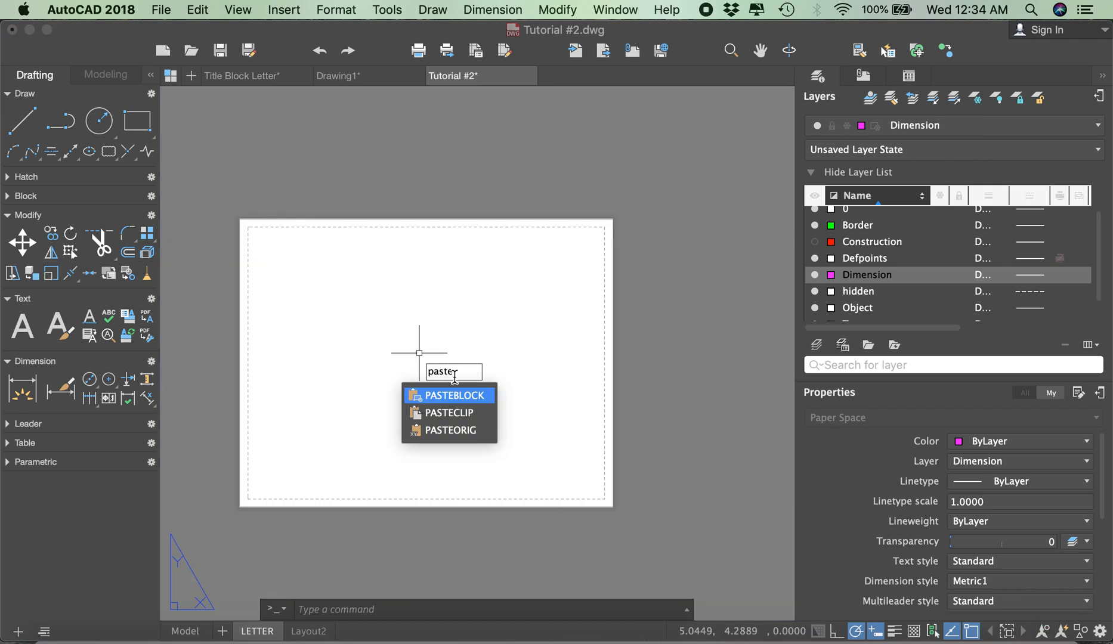
pyautogui.click(469, 430)
pyautogui.scroll(-5, 418, 364)
pyautogui.scroll(-5, 393, 331)
pyautogui.scroll(9, 409, 324)
pyautogui.scroll(-4, 429, 185)
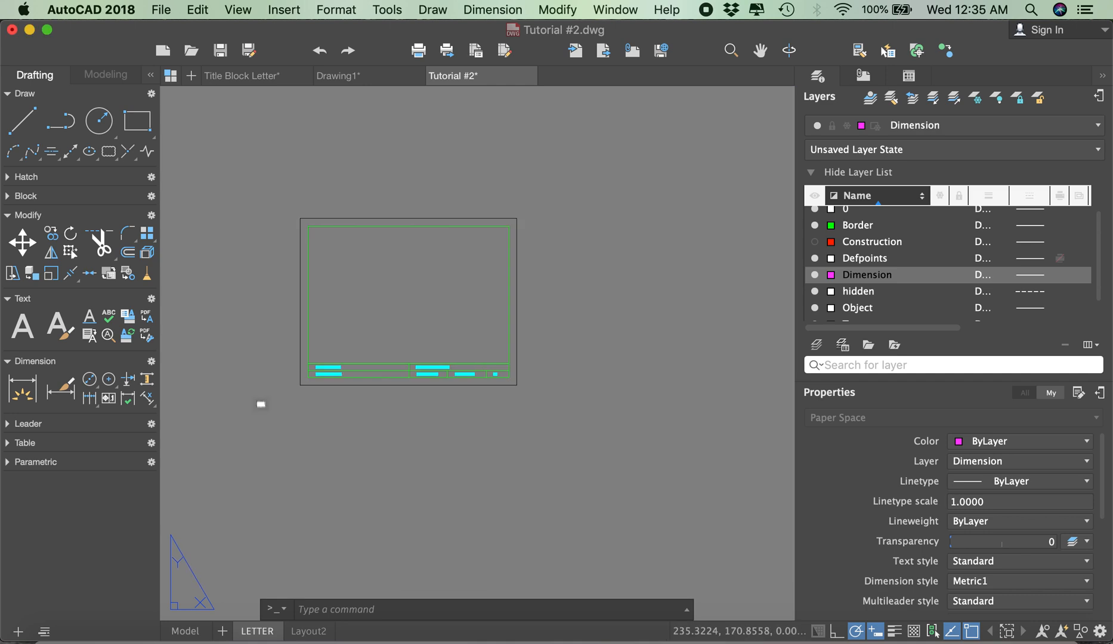
pyautogui.scroll(2, 379, 353)
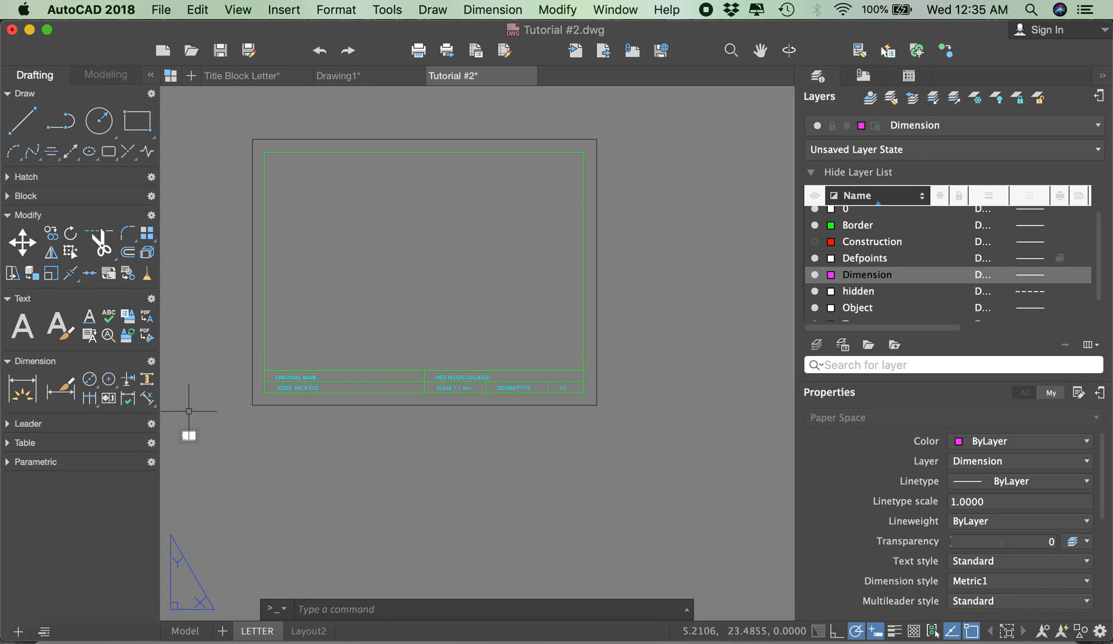
pyautogui.scroll(6, 194, 442)
pyautogui.scroll(-6, 245, 371)
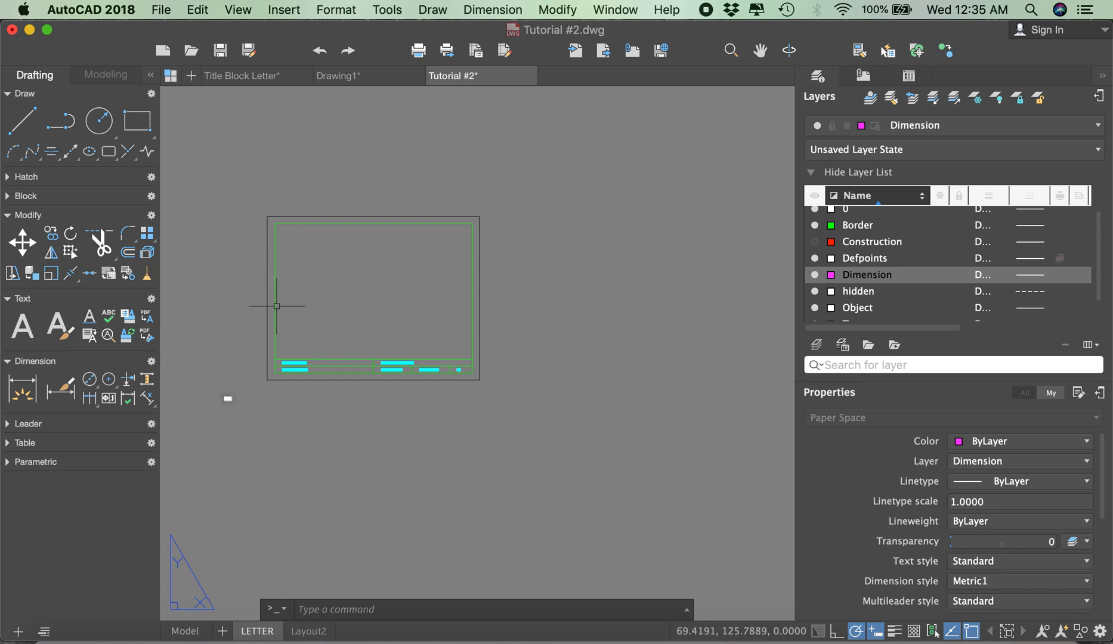
# Step: Edit the LETTER page setup and set its plot style table to monochrome.ctb
pyautogui.click(161, 9)
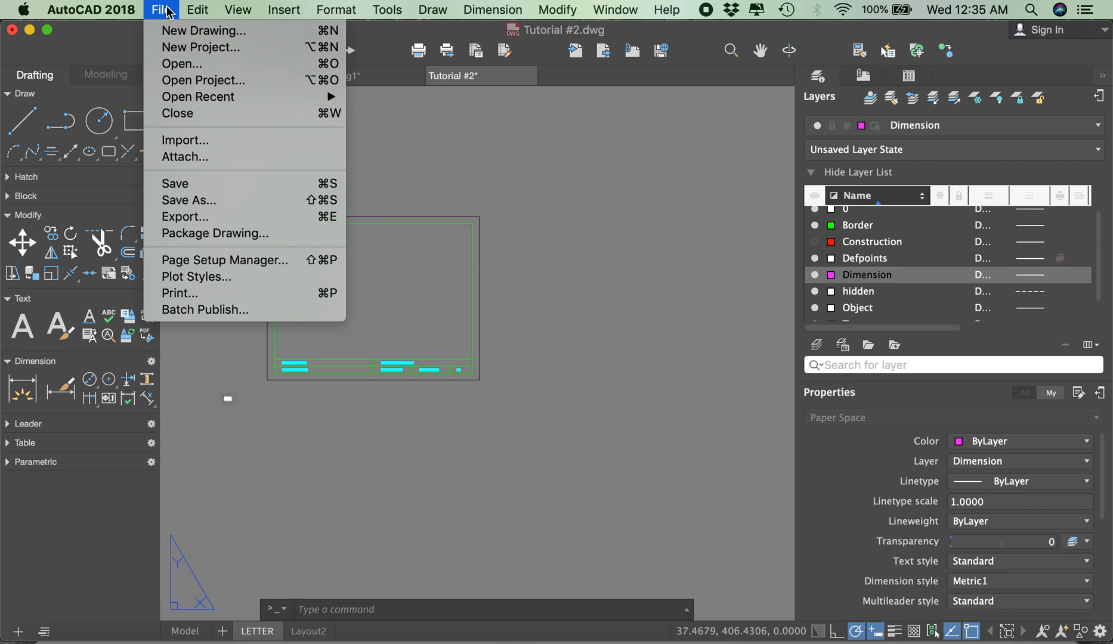
pyautogui.click(240, 263)
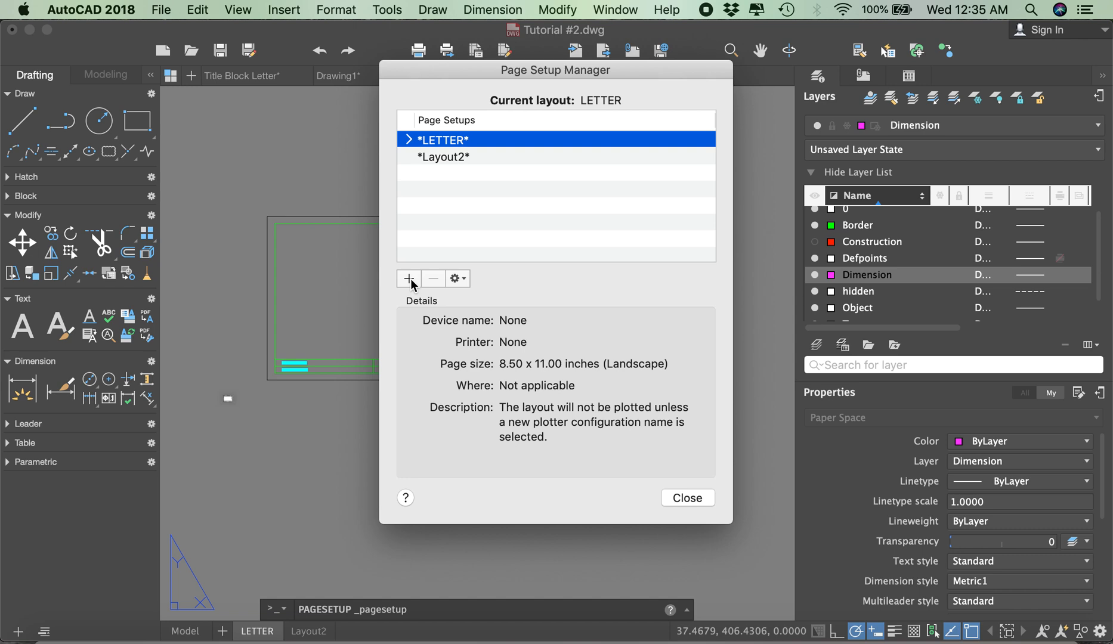
pyautogui.click(459, 279)
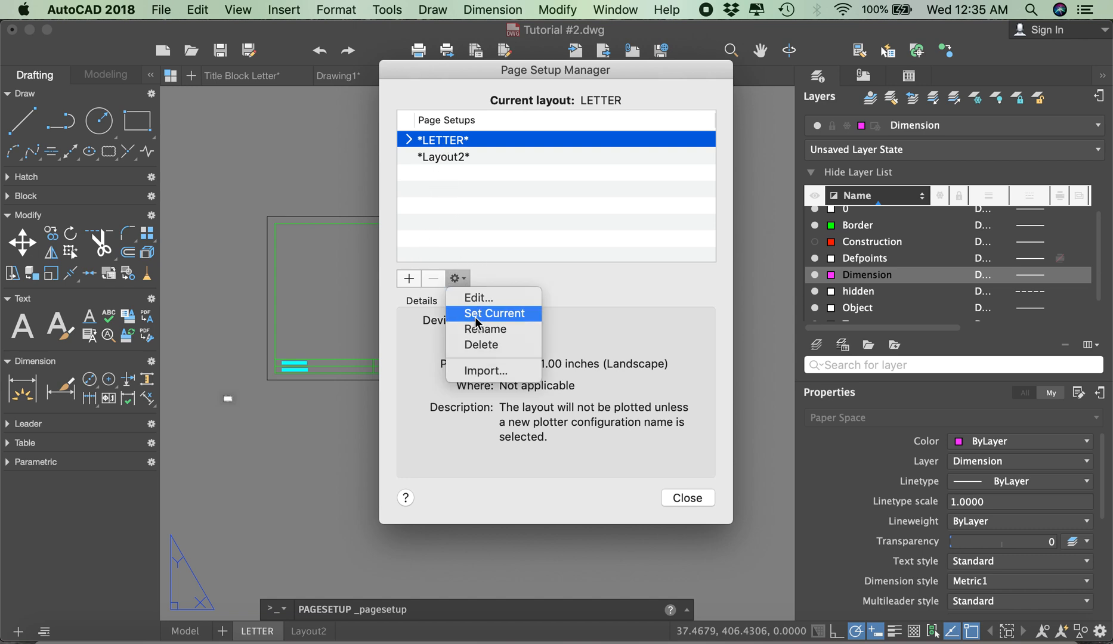
pyautogui.click(463, 280)
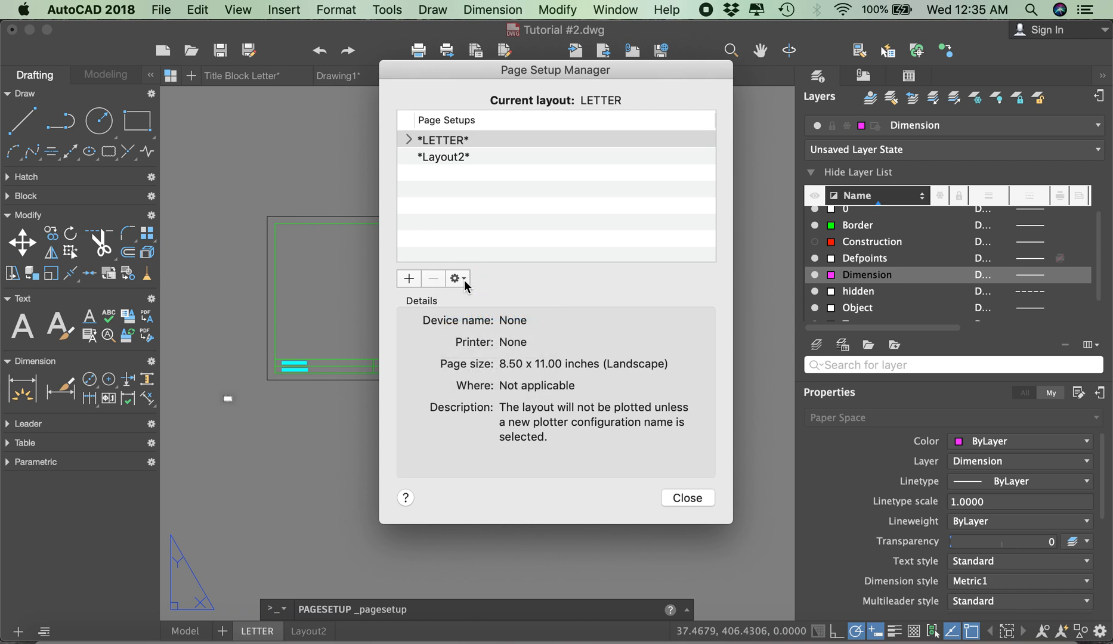
pyautogui.click(464, 280)
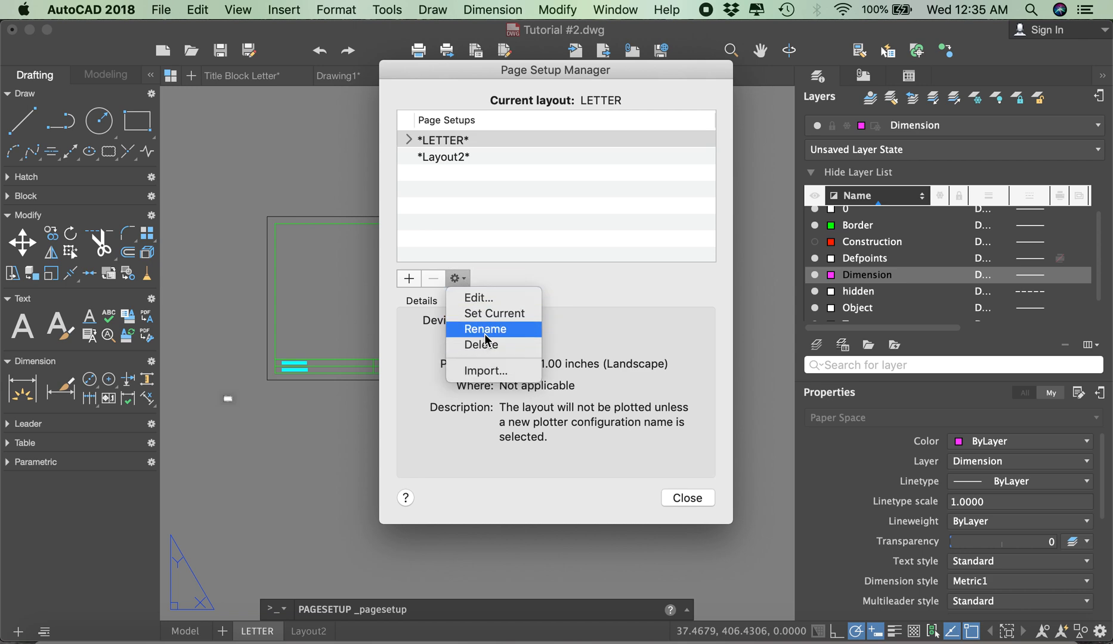
pyautogui.click(486, 299)
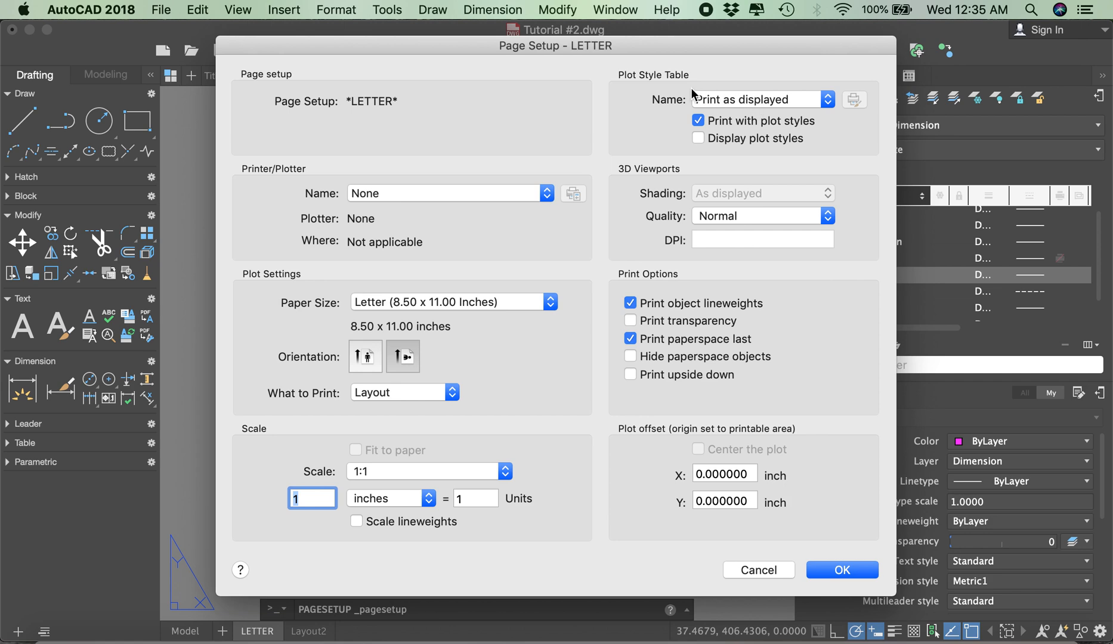
pyautogui.click(737, 100)
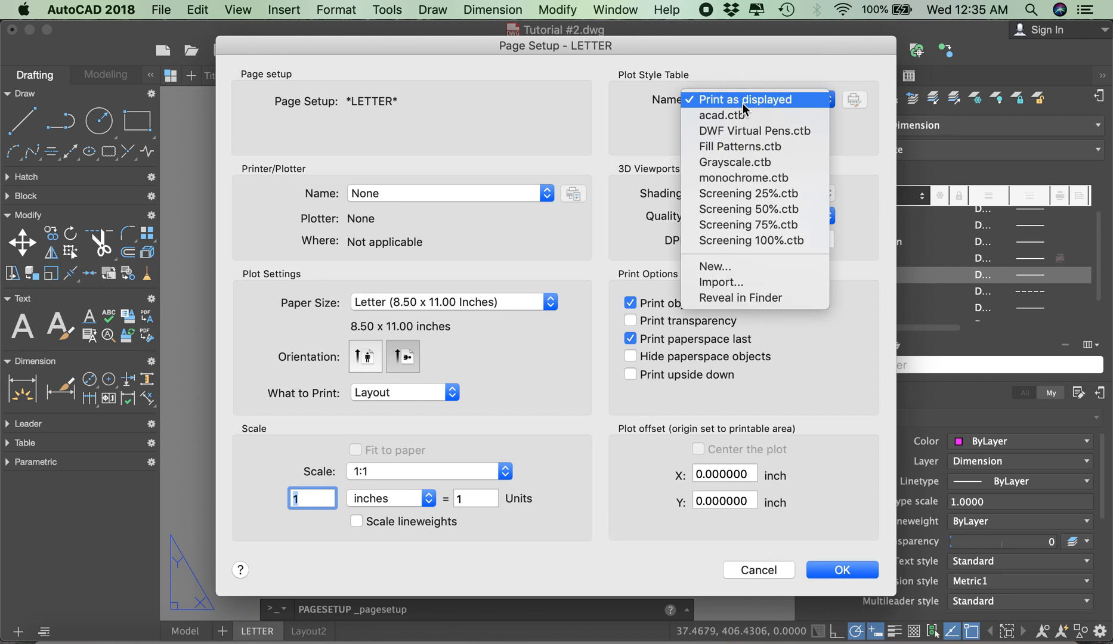
pyautogui.click(748, 178)
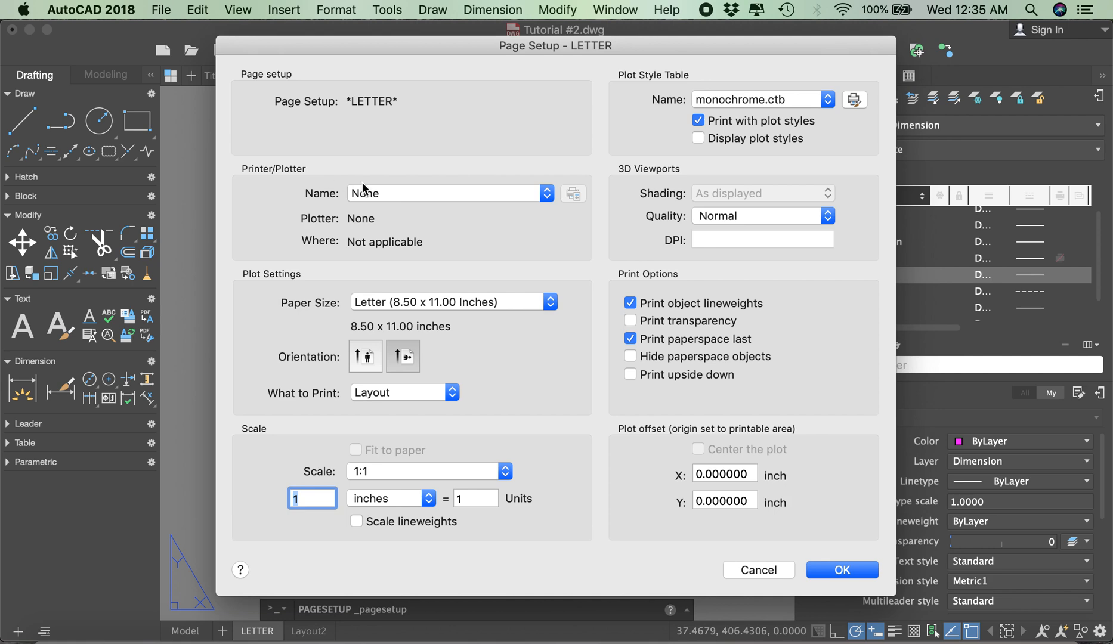
# Step: Set the printer to DWG To PDF.pc3 and define the print area as a window across opposite corners of the outer border
pyautogui.click(378, 194)
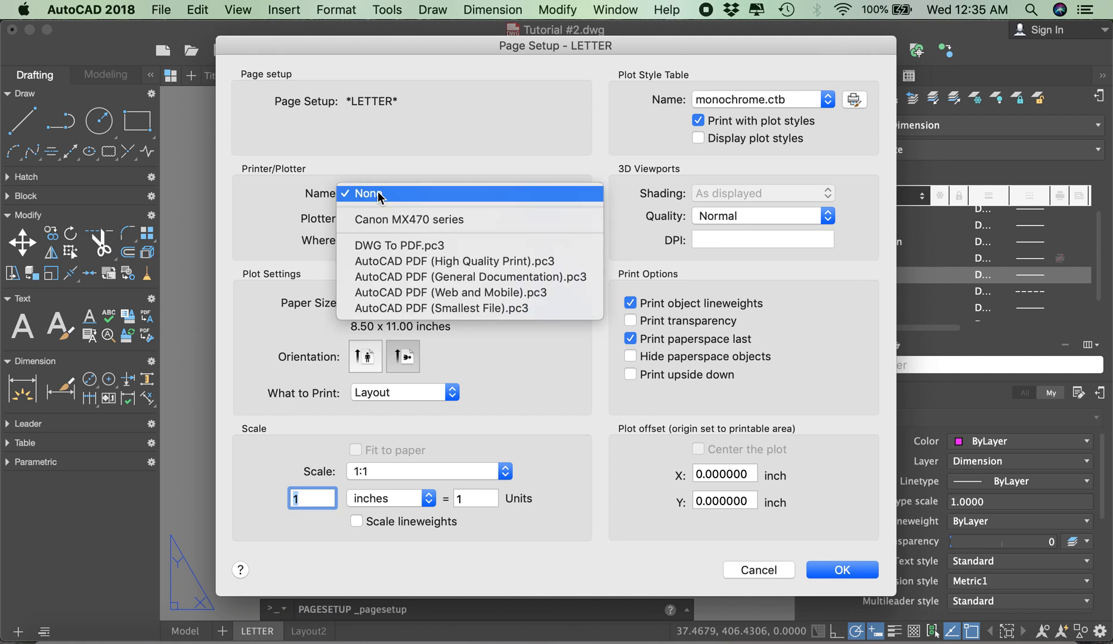
pyautogui.click(411, 249)
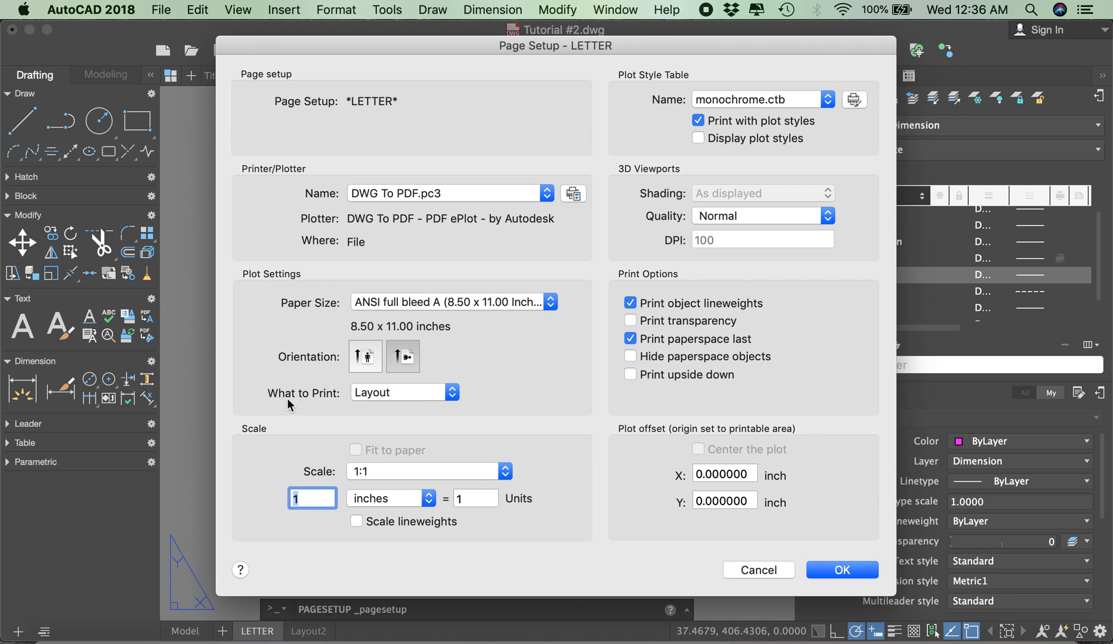
pyautogui.click(382, 394)
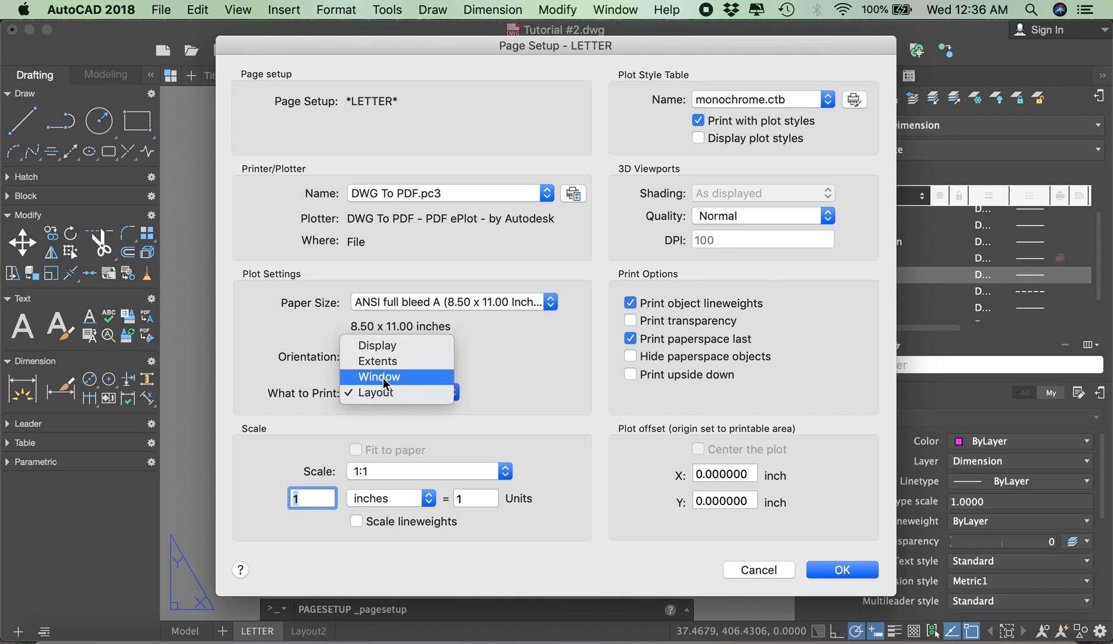
pyautogui.click(383, 378)
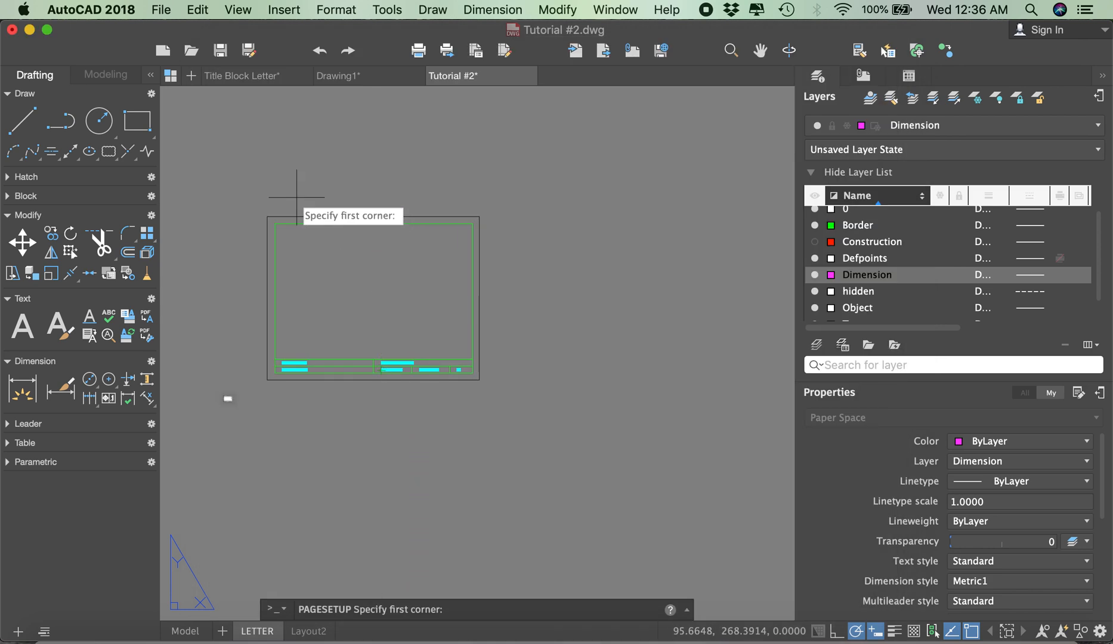
pyautogui.click(267, 215)
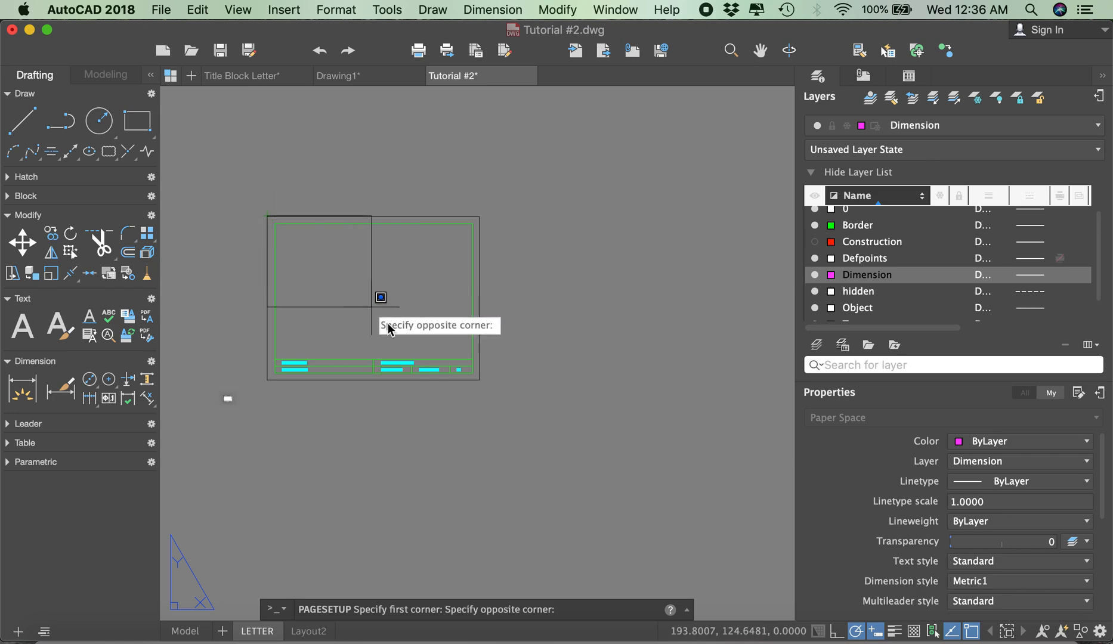
pyautogui.click(479, 380)
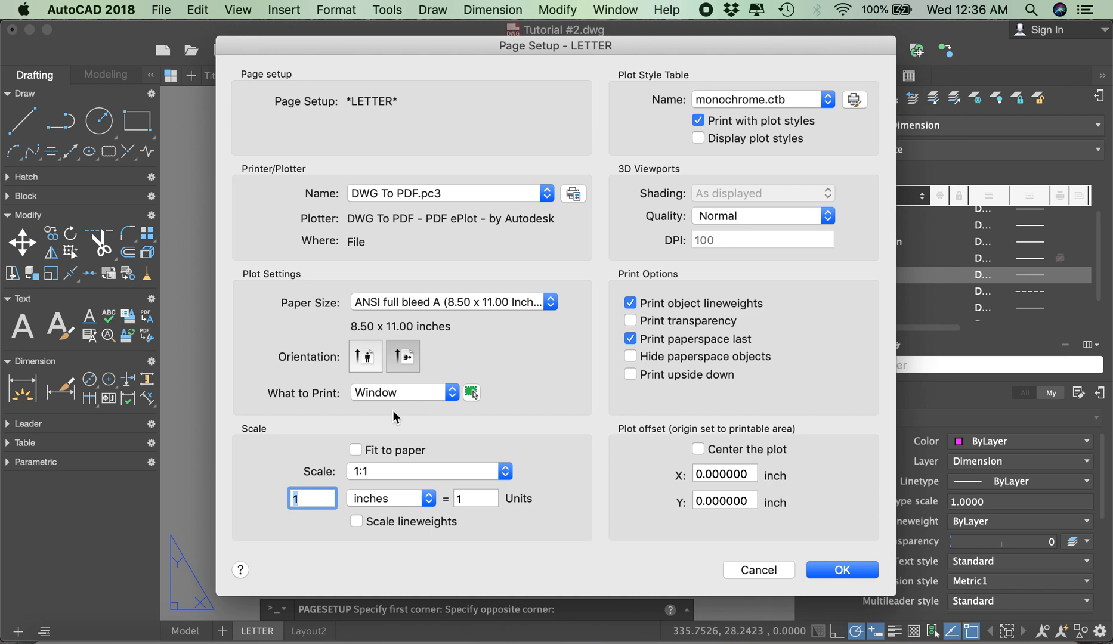
# Step: Set the plot scale to 1 mm = 1 unit without fitting to paper, centre the plot, and accept the page setup
pyautogui.click(359, 450)
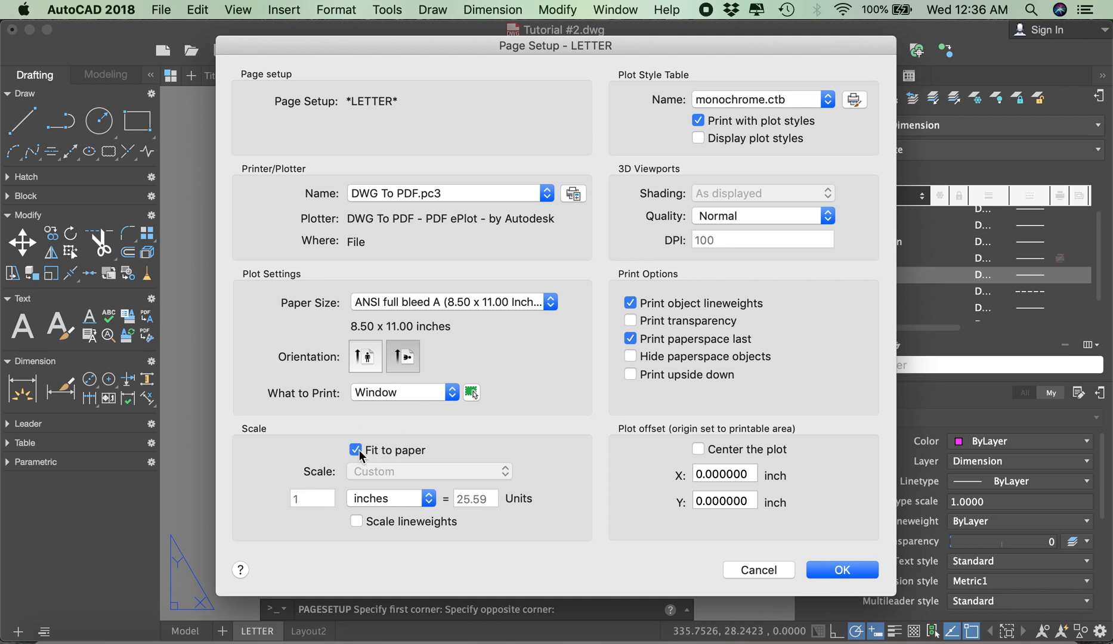
pyautogui.click(356, 449)
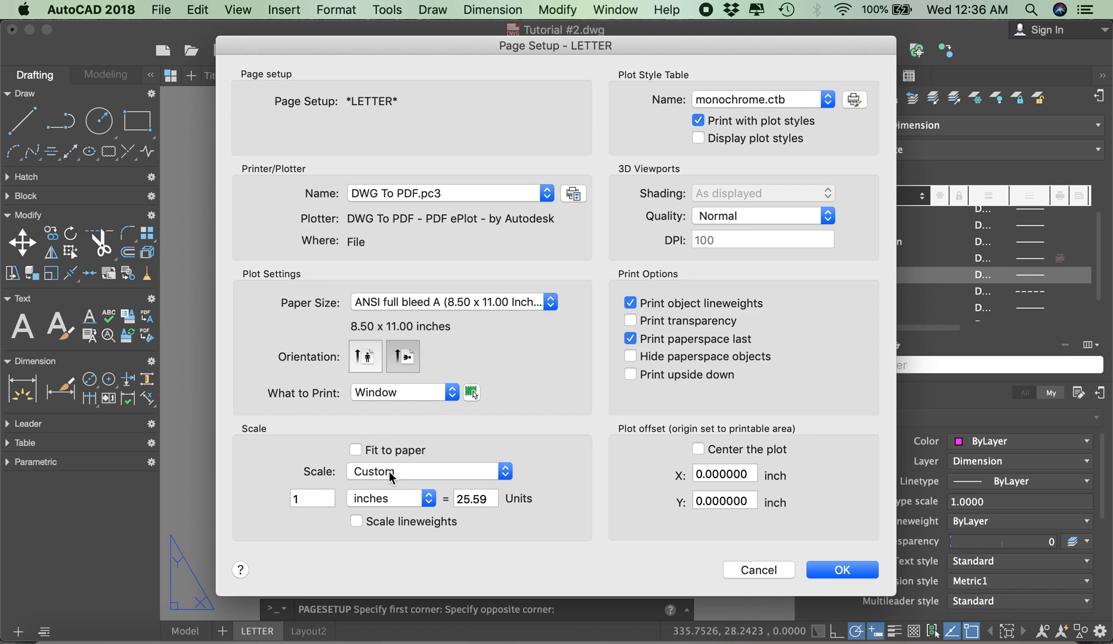
pyautogui.click(368, 499)
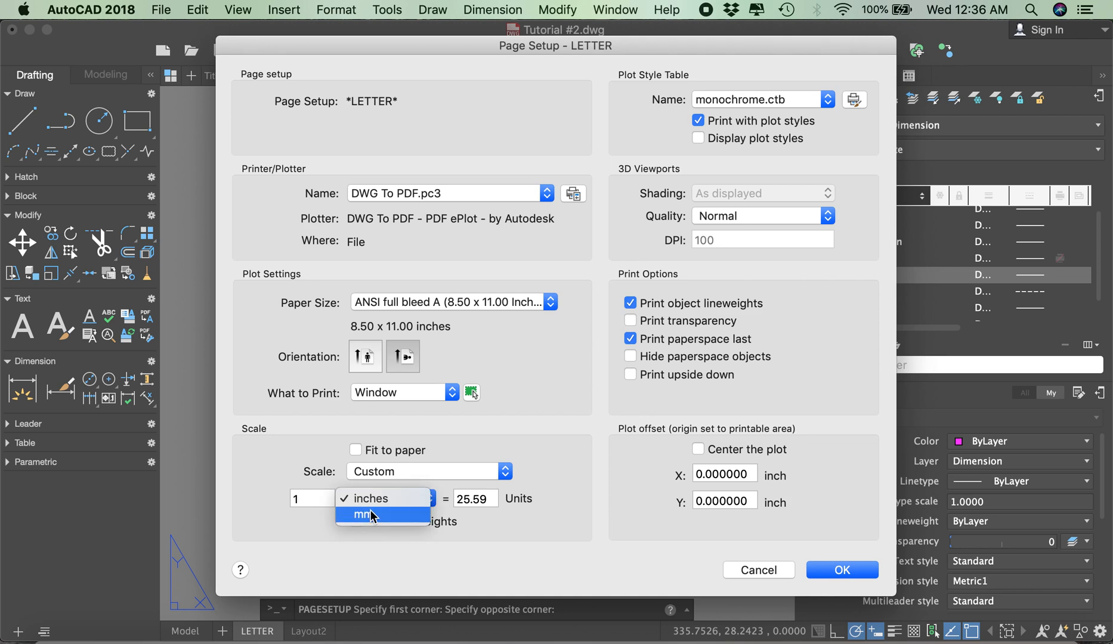
pyautogui.click(401, 516)
pyautogui.doubleClick(482, 498)
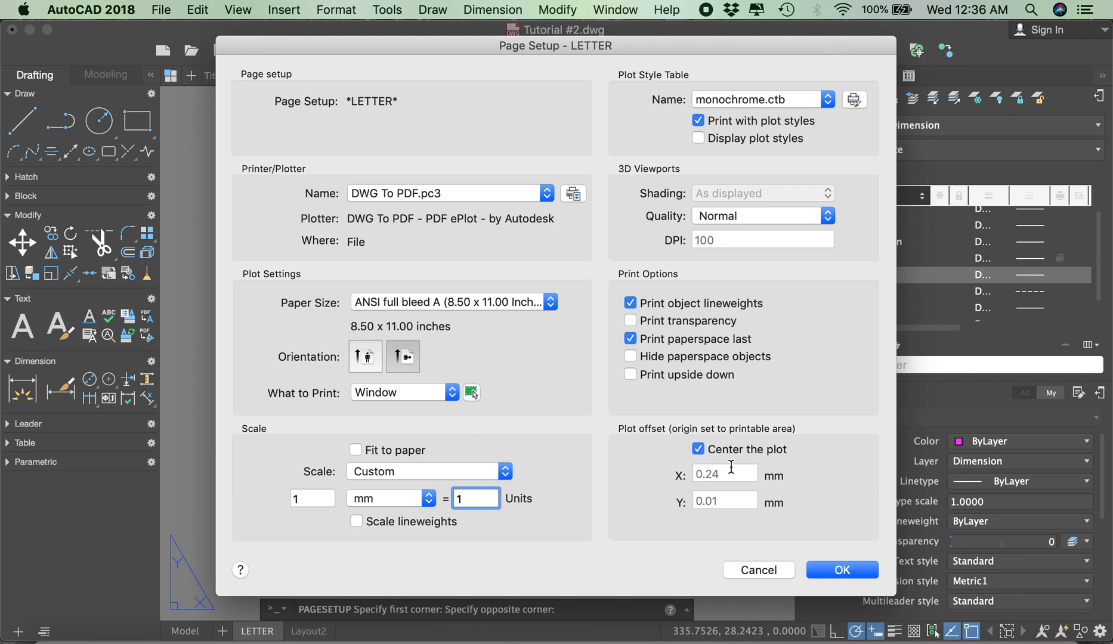
pyautogui.click(841, 572)
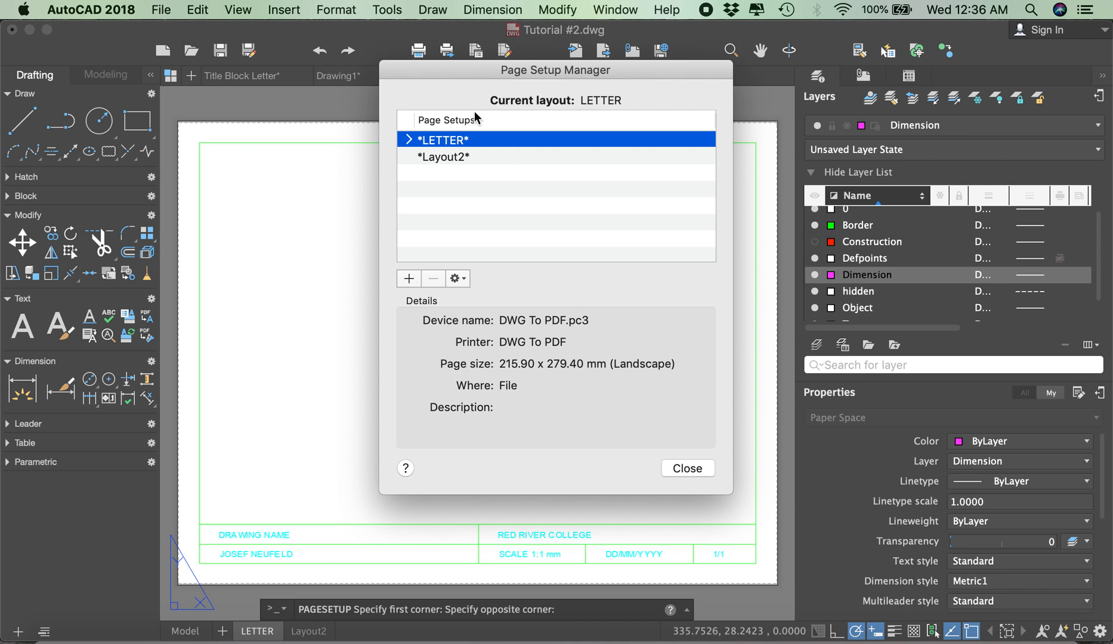
# Step: Make the LETTER page setup current and close the Page Setup Manager
pyautogui.rightClick(451, 140)
pyautogui.click(477, 146)
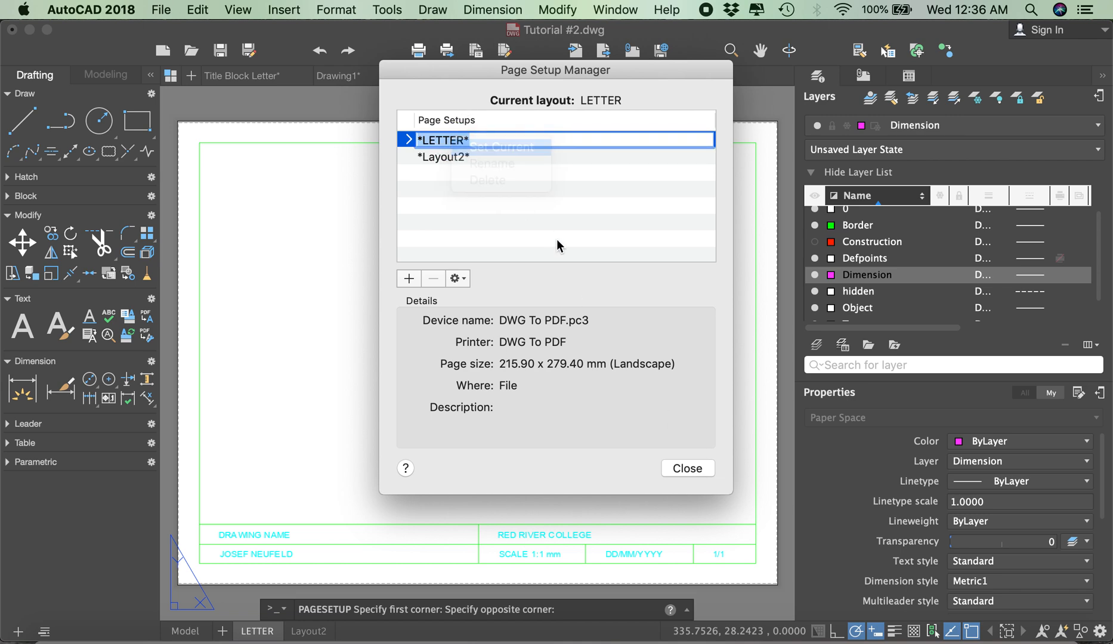
pyautogui.click(687, 469)
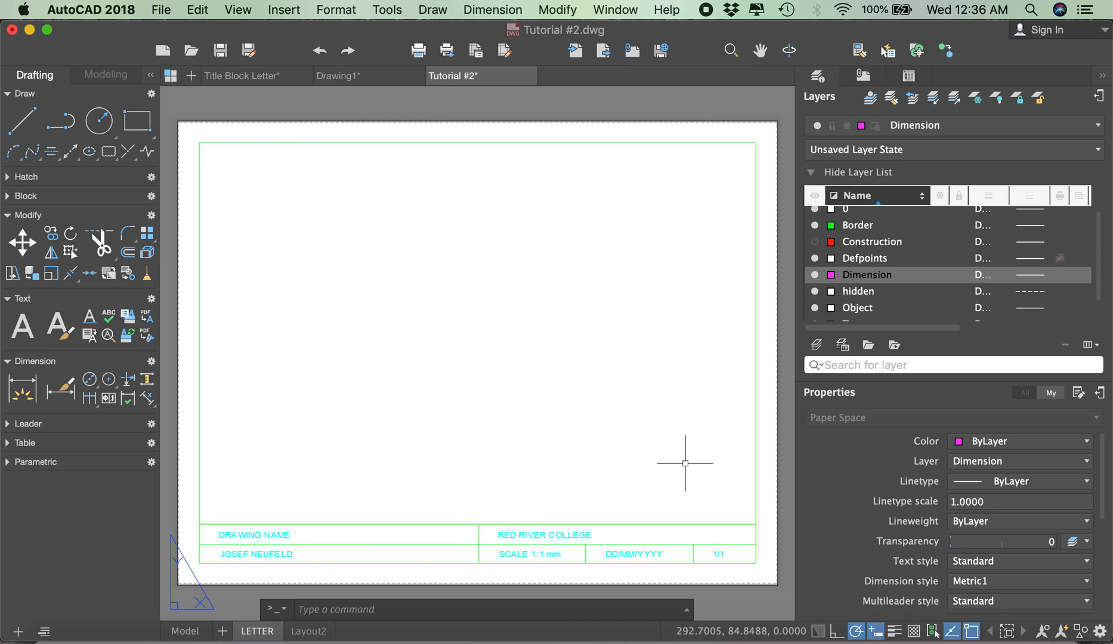
# Step: Create a single viewport with VIEWPORTS, spanning the inner border from its upper-left corner to the title block's upper-right corner
pyautogui.scroll(-4, 462, 328)
pyautogui.scroll(2, 465, 306)
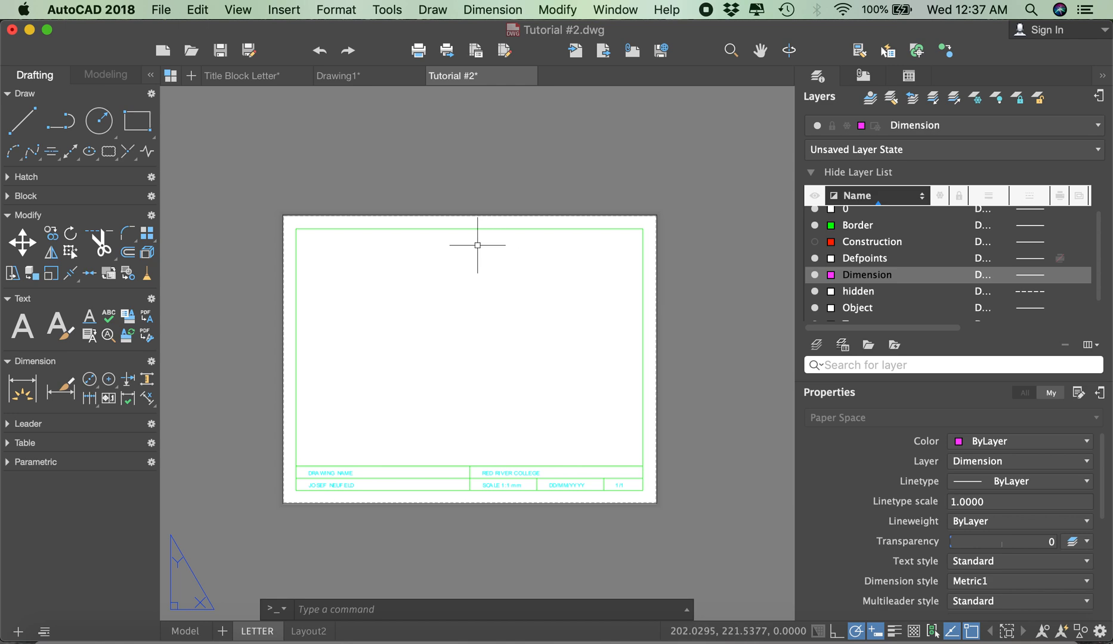
pyautogui.write('viewport')
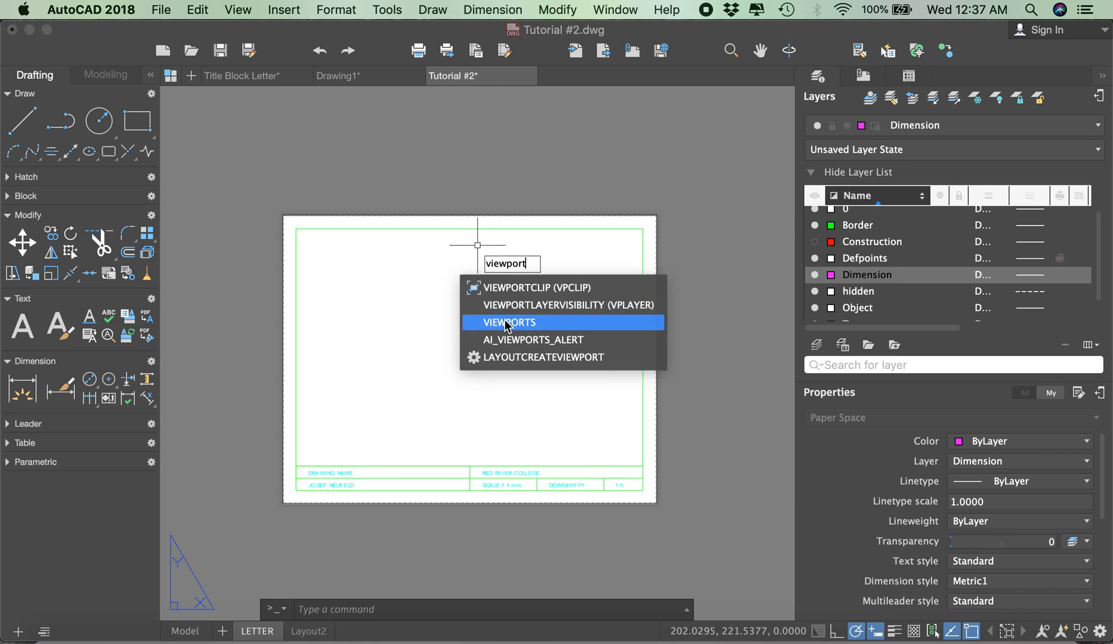
pyautogui.press('Return')
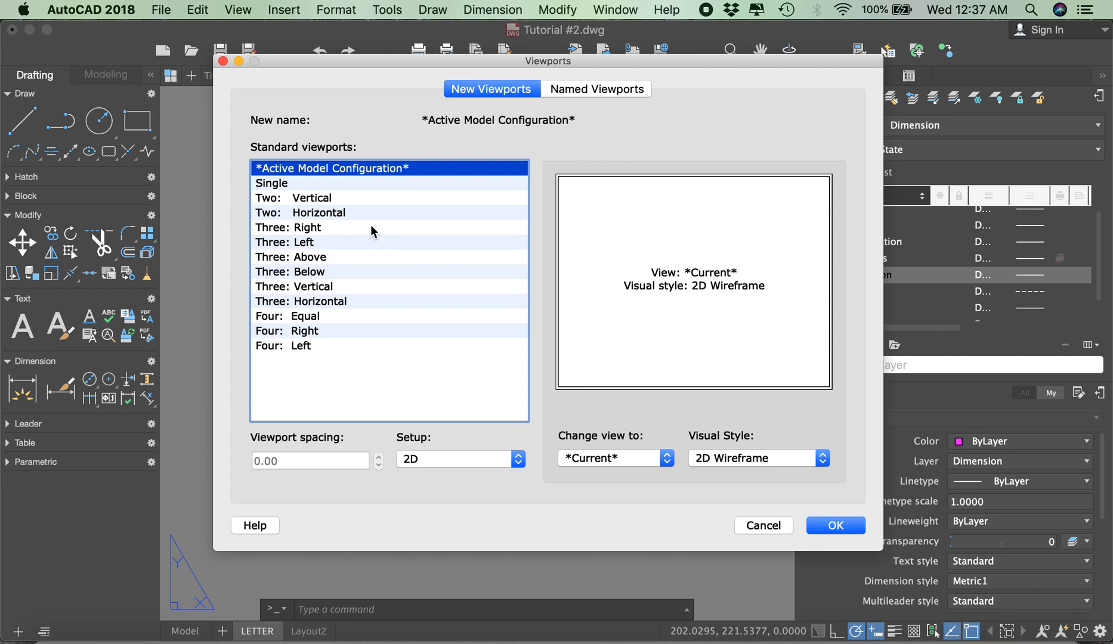
pyautogui.click(279, 184)
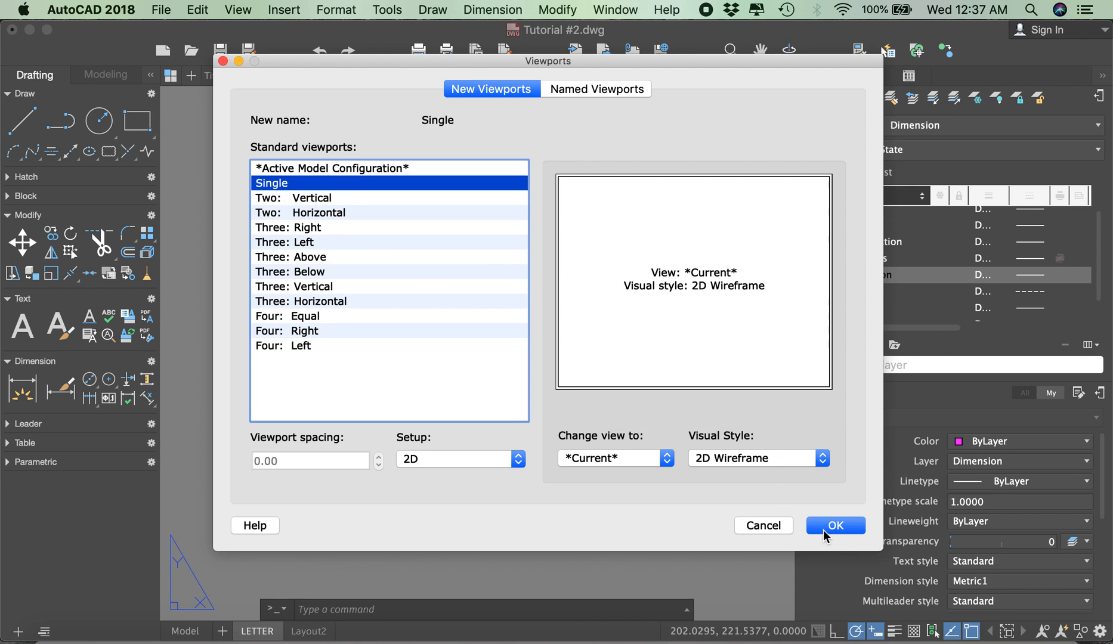
pyautogui.click(829, 527)
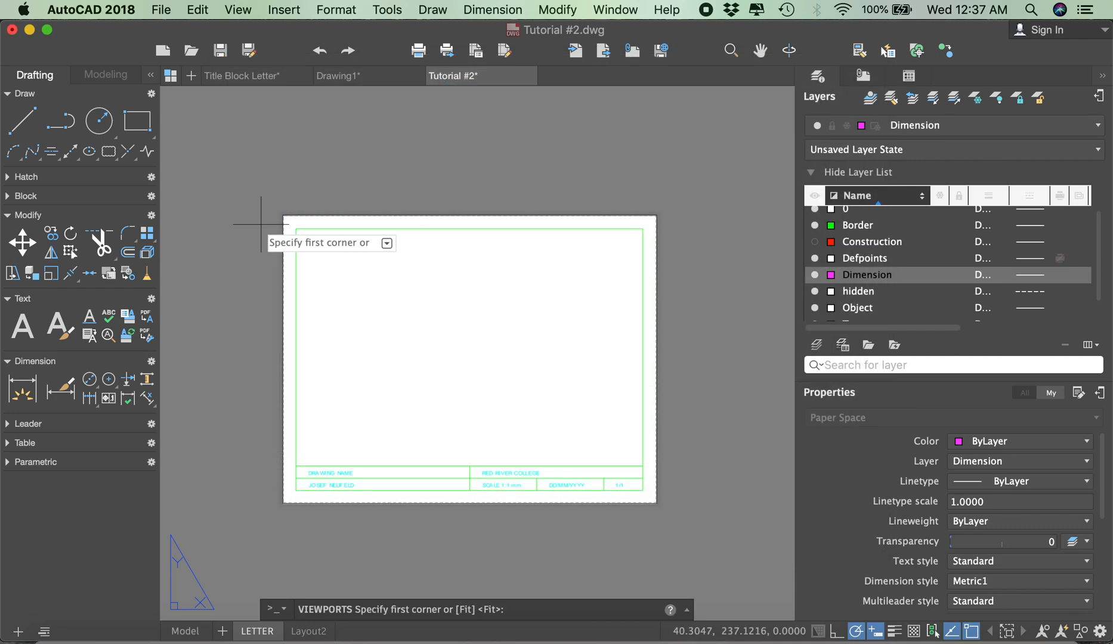
pyautogui.click(298, 230)
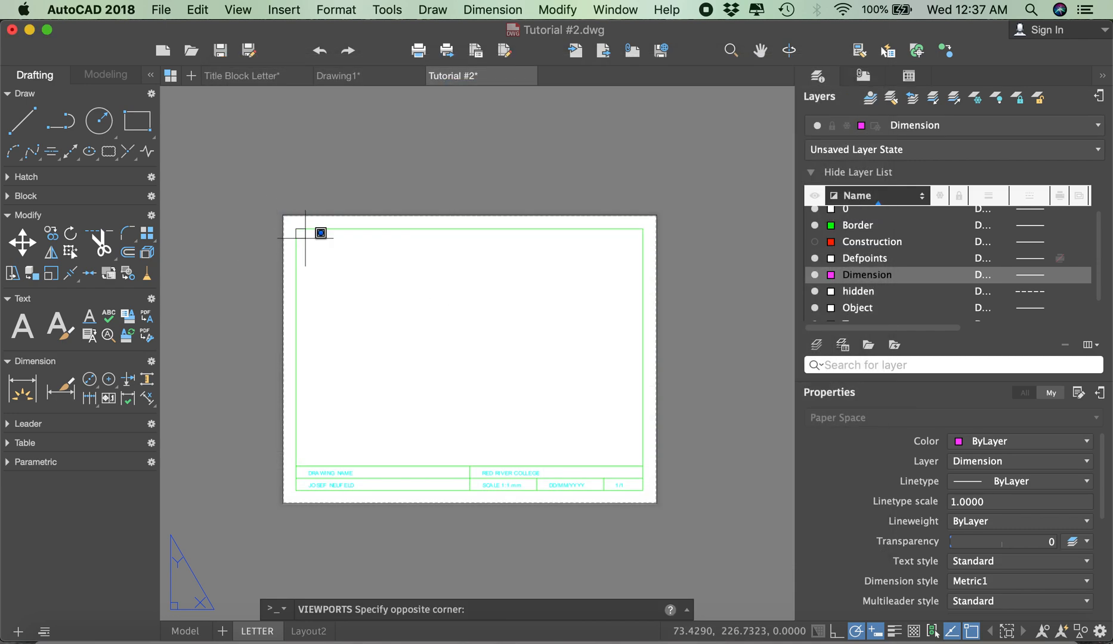
pyautogui.click(642, 466)
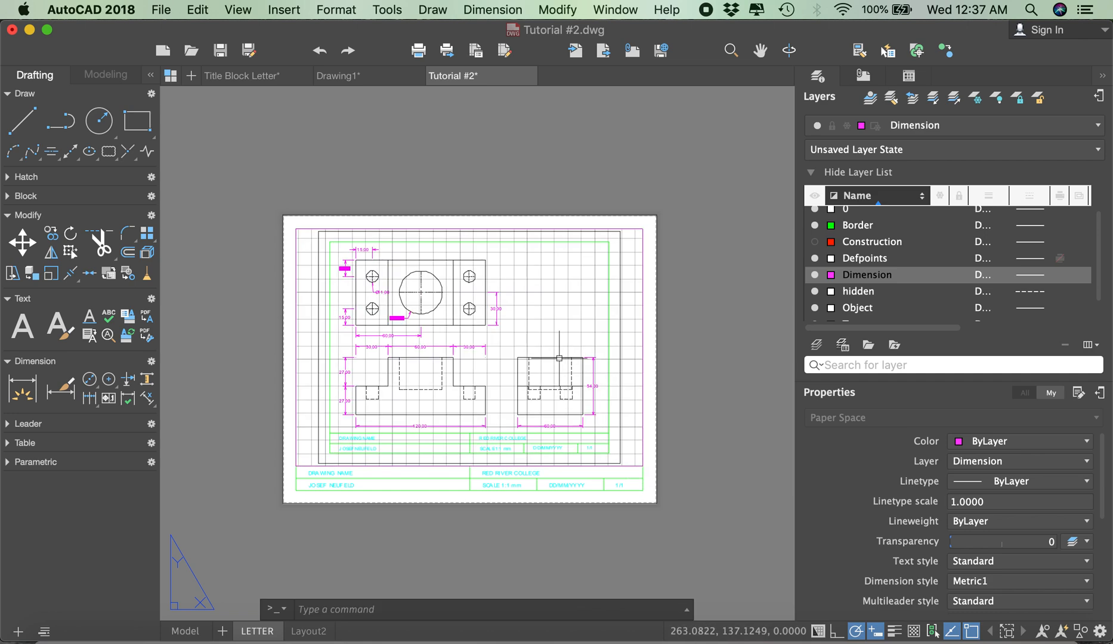
# Step: Activate the new viewport, zoom its drawing out, turn off the grid, and return to paper space
pyautogui.doubleClick(504, 328)
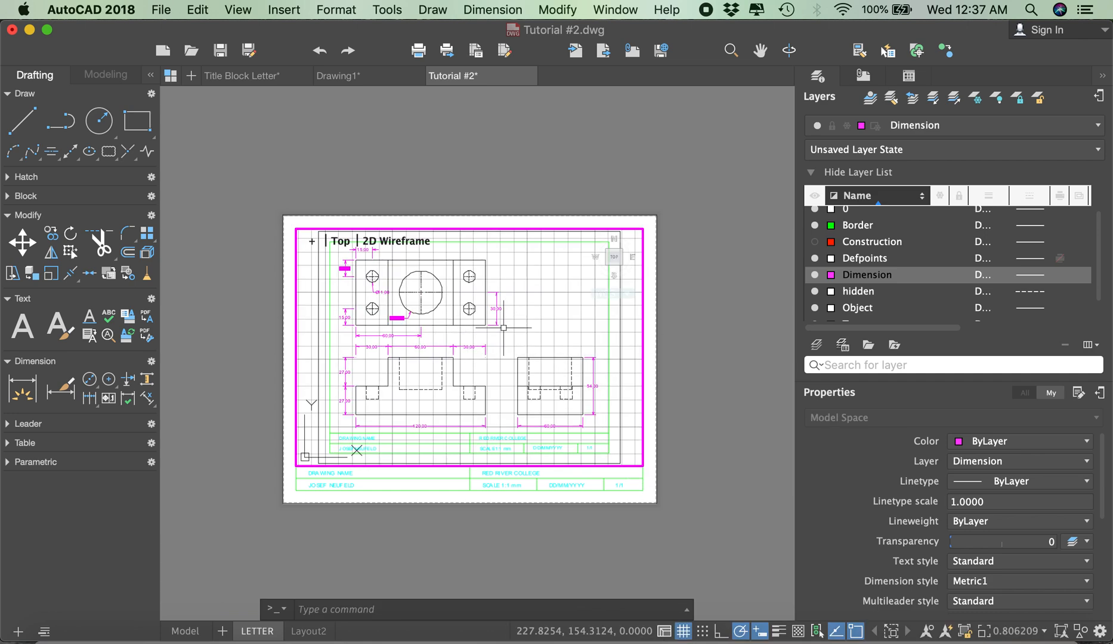
pyautogui.scroll(-1, 504, 327)
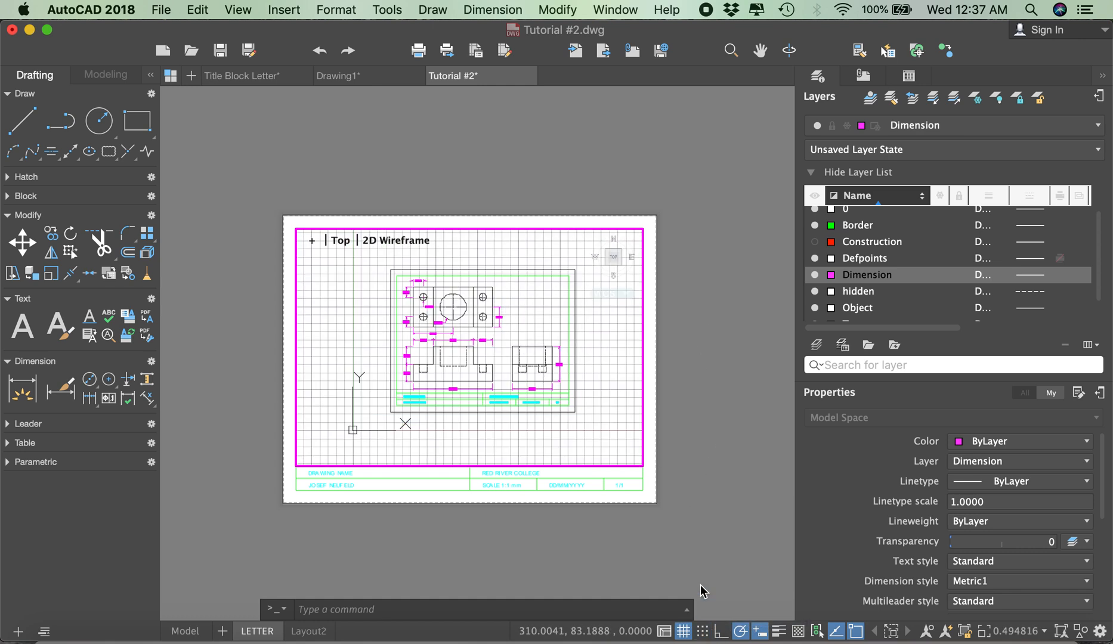
pyautogui.click(683, 631)
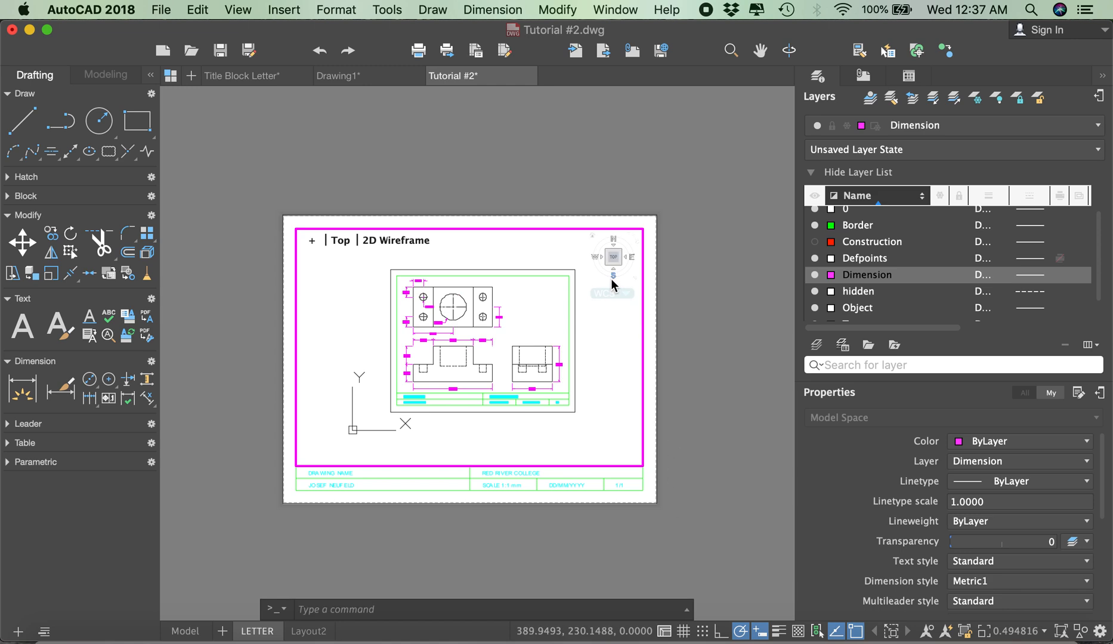
pyautogui.doubleClick(535, 156)
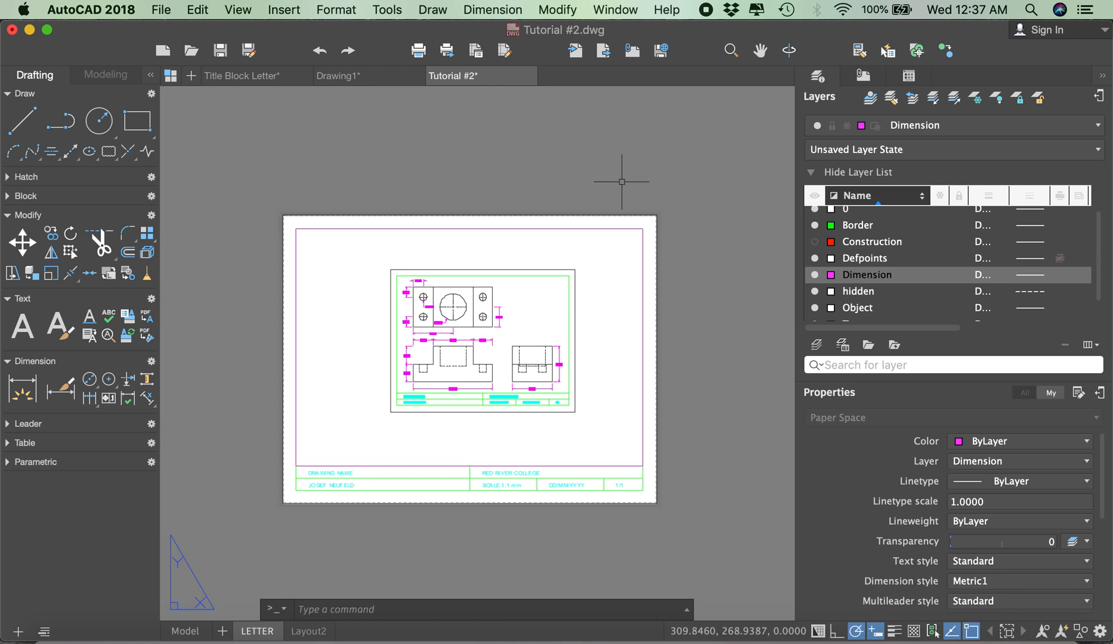
# Step: Examine the plot setting of the Viewport layer in the layer list
pyautogui.click(636, 225)
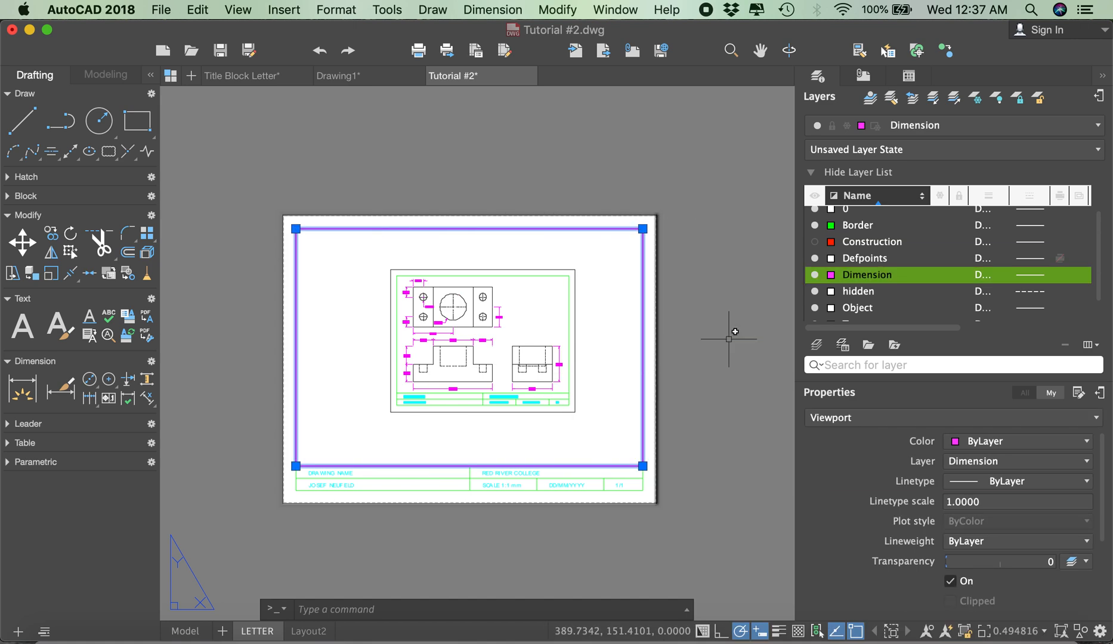
pyautogui.scroll(-2, 854, 315)
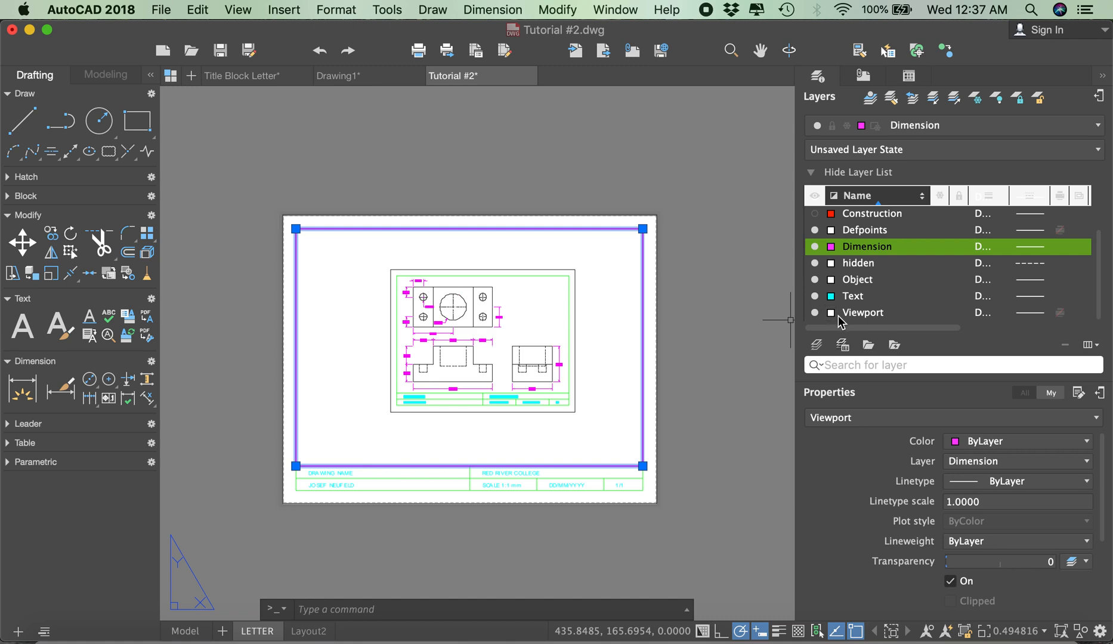
pyautogui.click(859, 320)
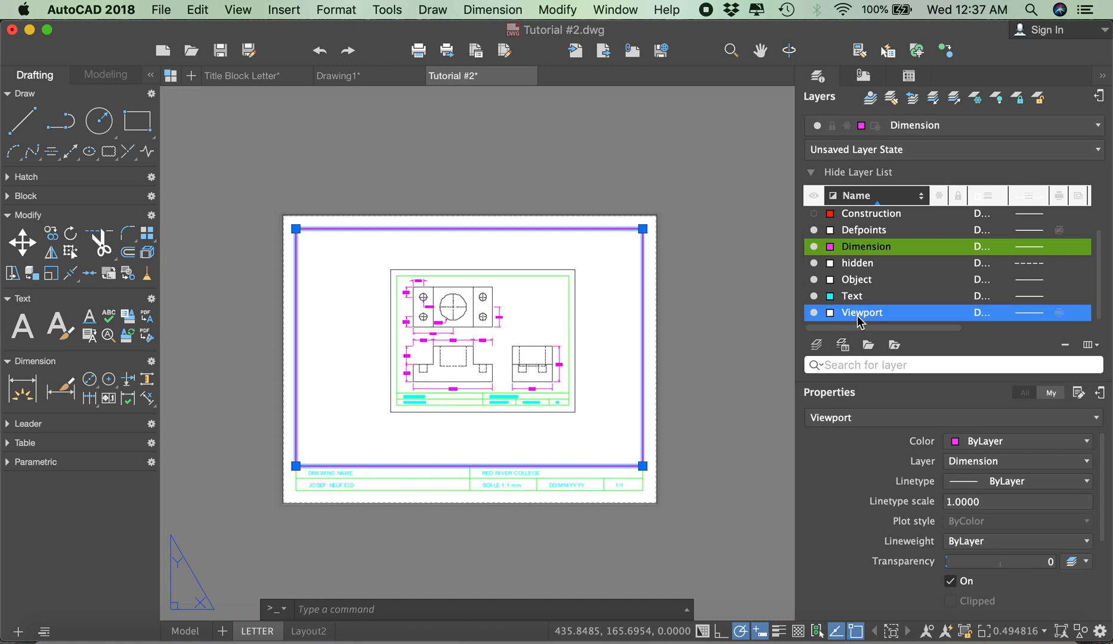
pyautogui.rightClick(1056, 196)
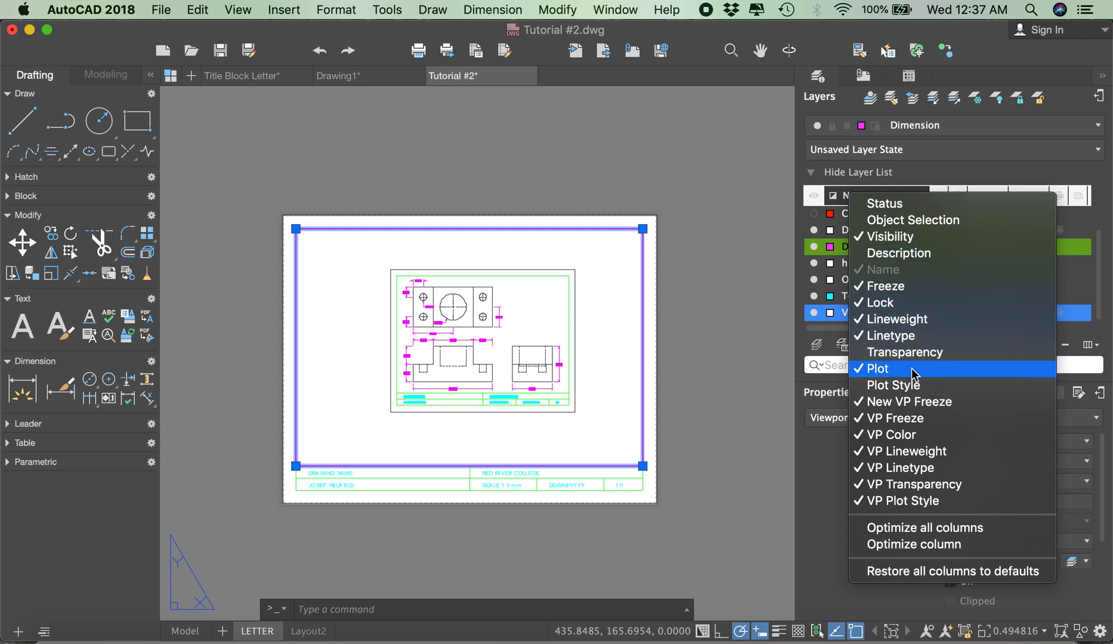
pyautogui.click(1065, 179)
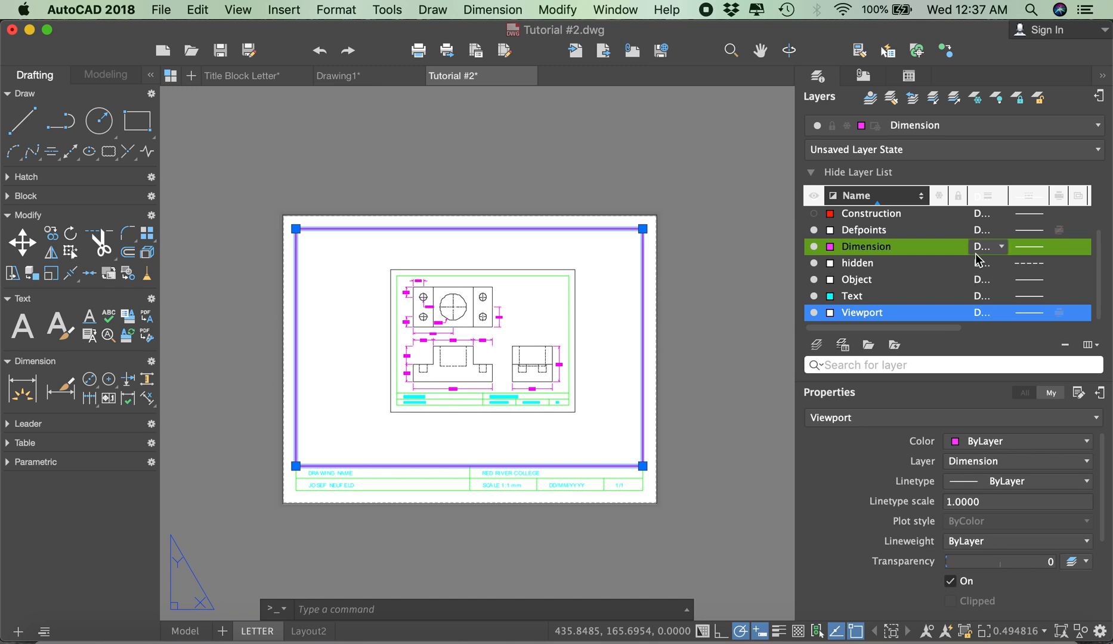
pyautogui.click(1058, 313)
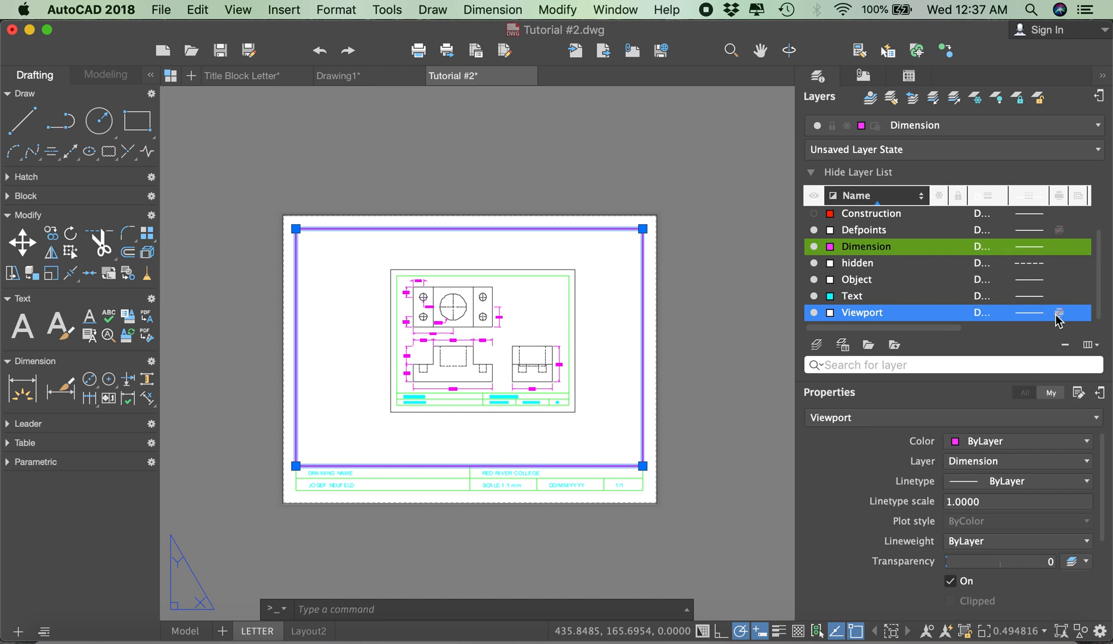
pyautogui.click(662, 195)
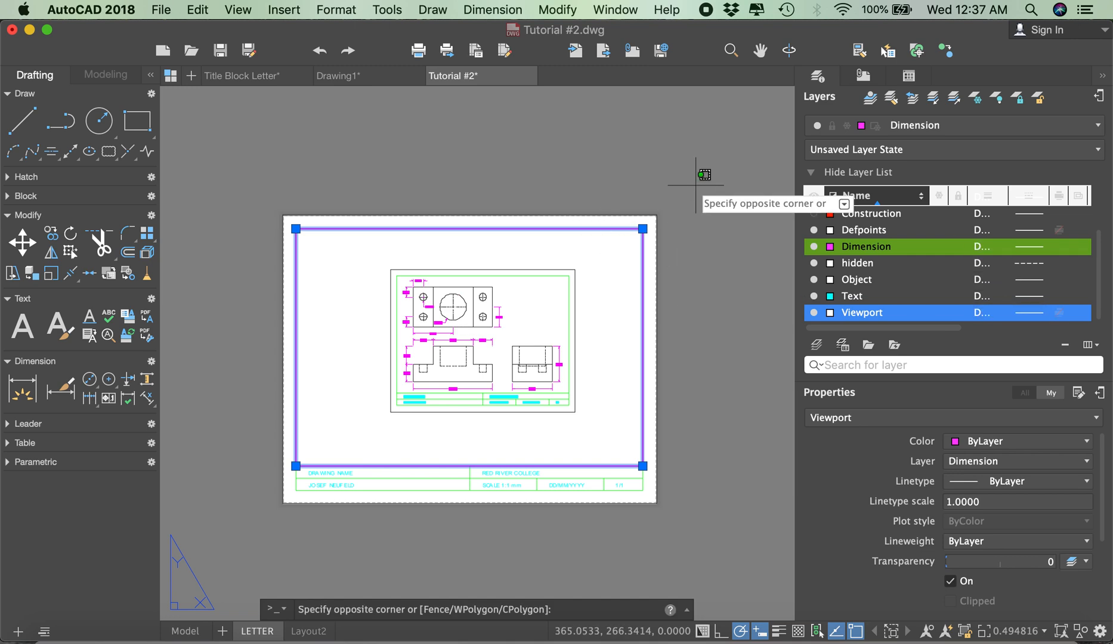
pyautogui.press('Escape')
# Step: Move the new viewport's frame to the Viewport layer and clear the selection
pyautogui.press('Escape')
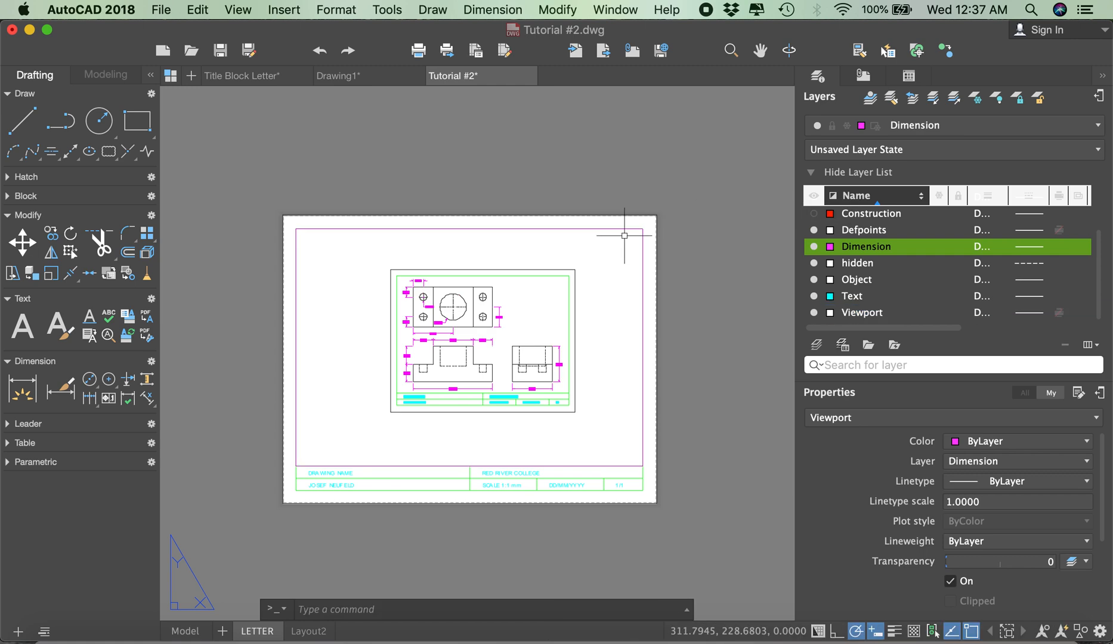
pyautogui.click(620, 230)
pyautogui.press('Escape')
pyautogui.click(621, 227)
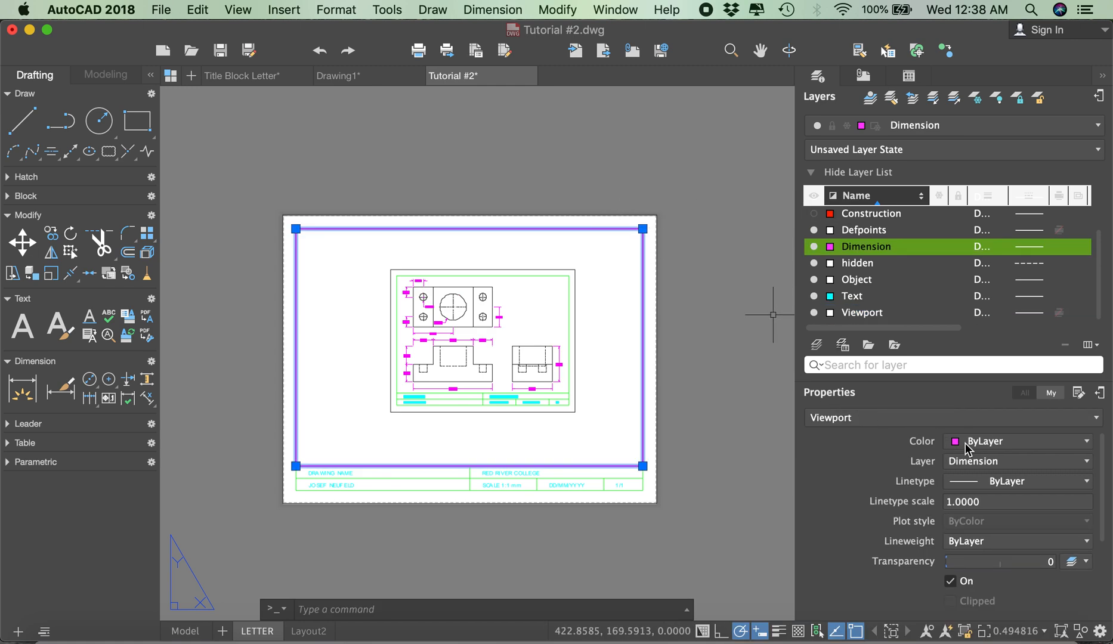
pyautogui.click(968, 461)
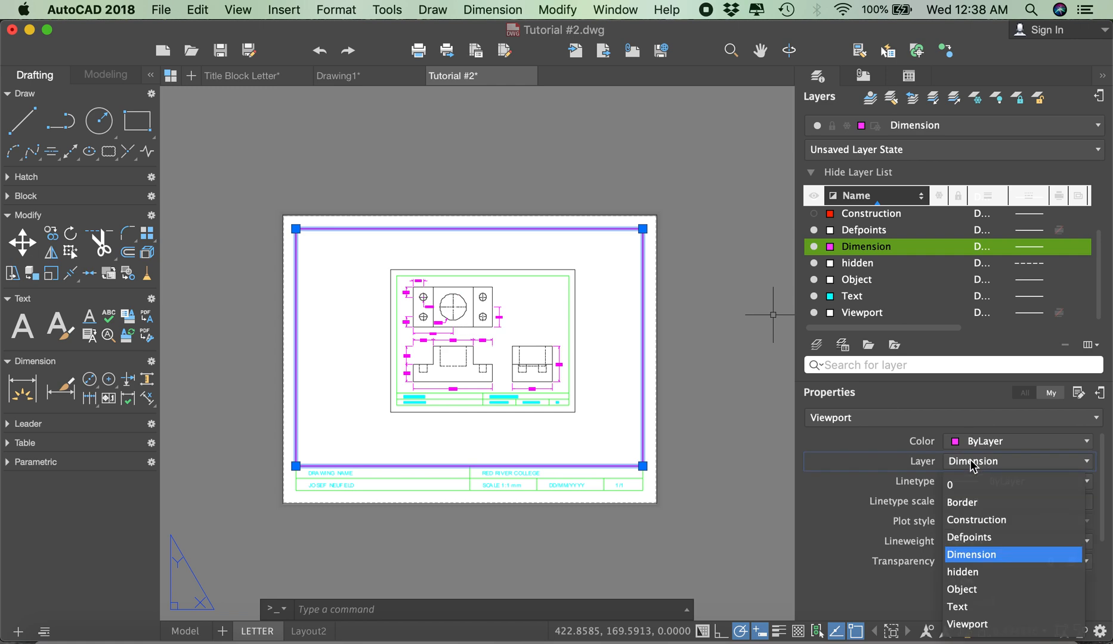
pyautogui.click(977, 625)
pyautogui.press('Escape')
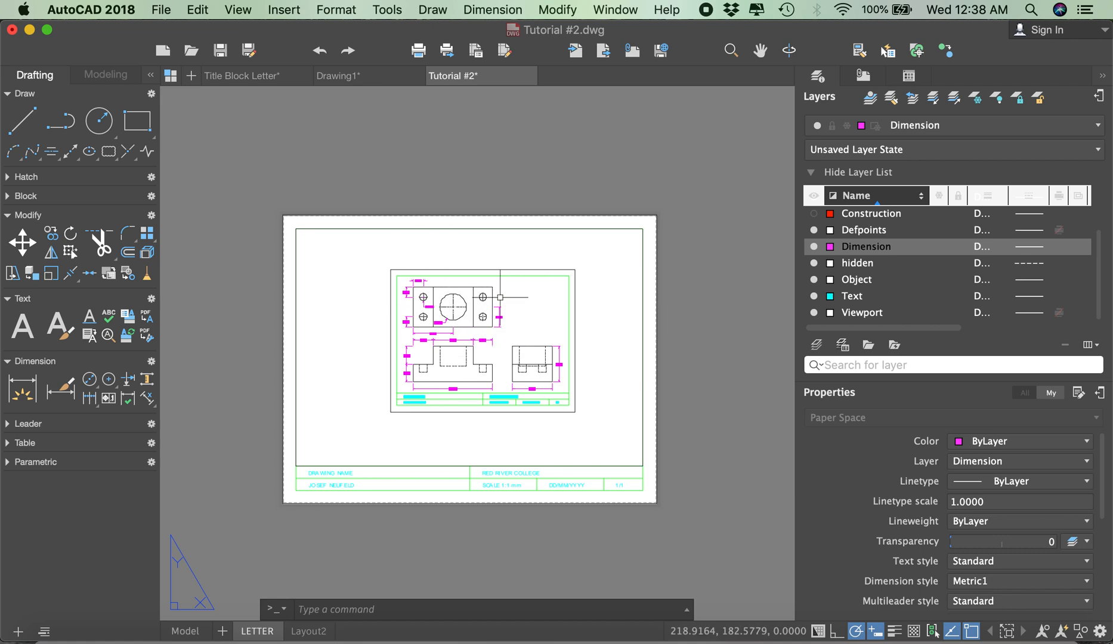
# Step: In model space, draw a rectangle from the inner border's upper-left corner to the title block's upper-right corner
pyautogui.click(182, 631)
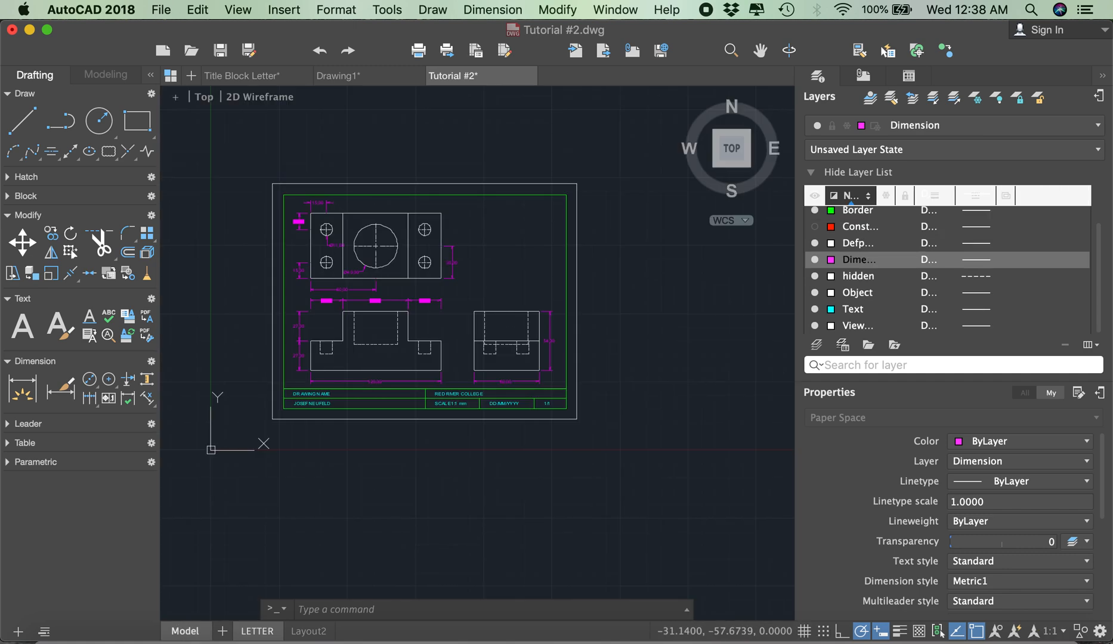
pyautogui.scroll(2, 284, 191)
pyautogui.scroll(-4, 281, 355)
pyautogui.scroll(2, 239, 298)
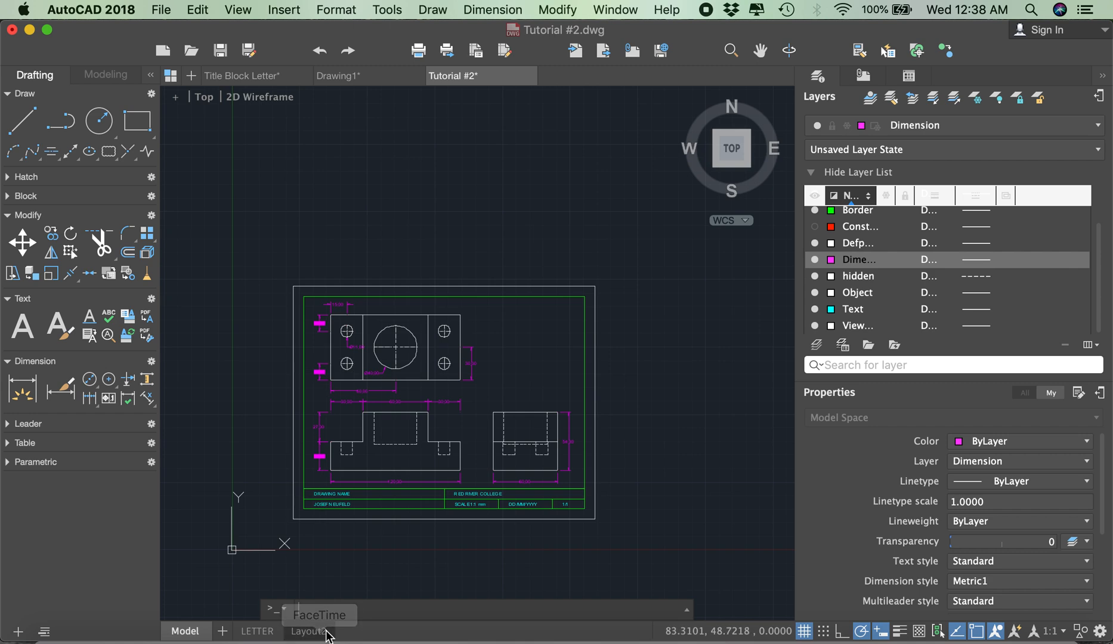
pyautogui.scroll(2, 323, 536)
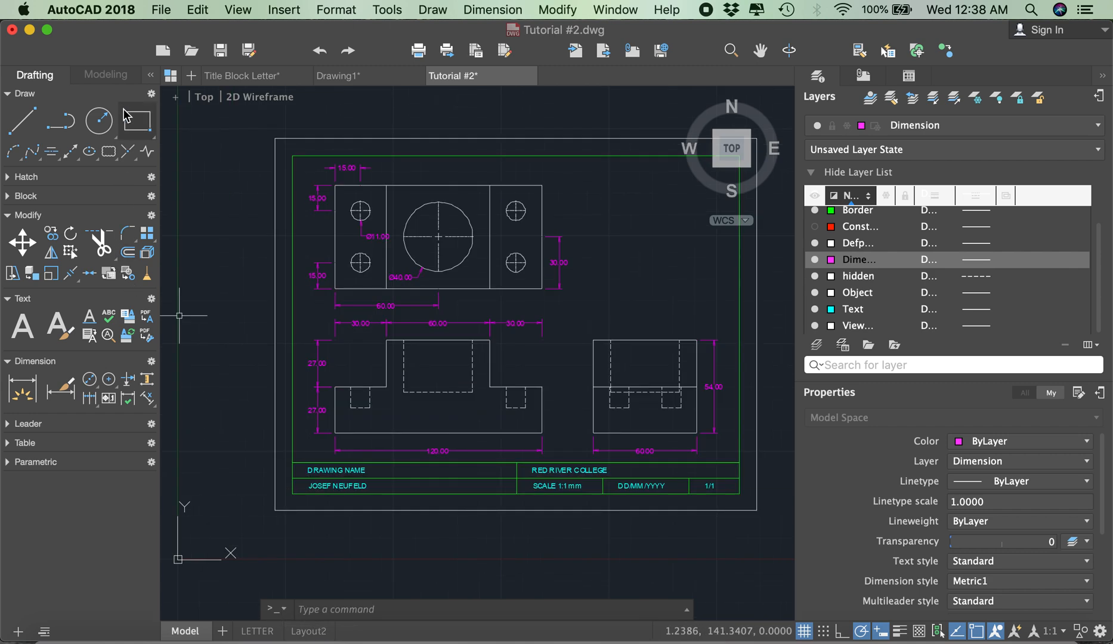
pyautogui.click(138, 121)
pyautogui.click(298, 159)
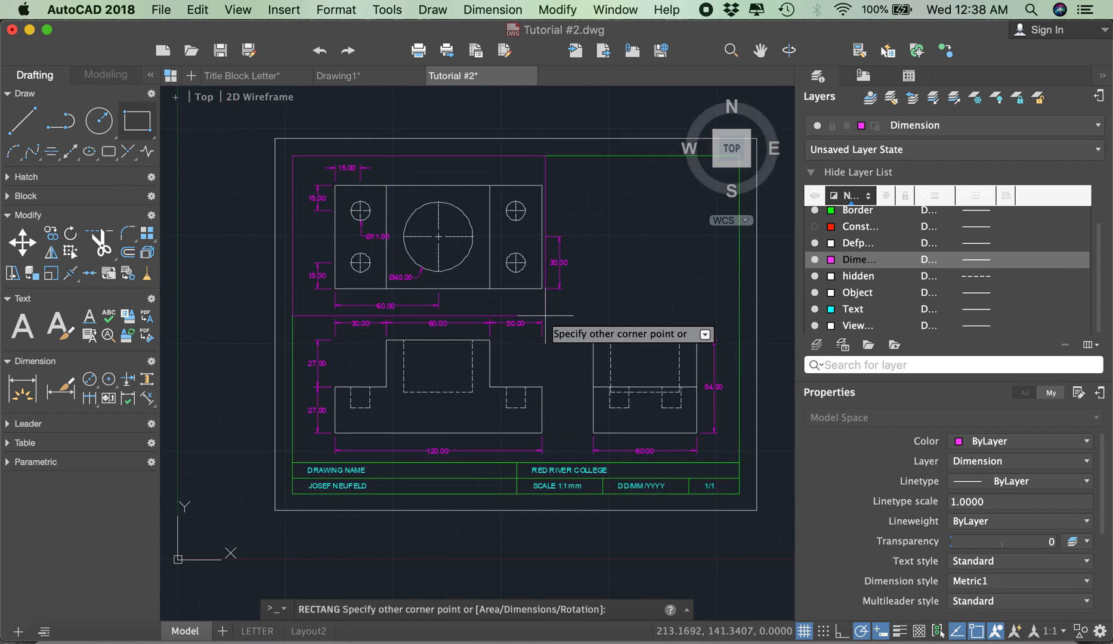
pyautogui.click(739, 461)
pyautogui.scroll(-2, 602, 403)
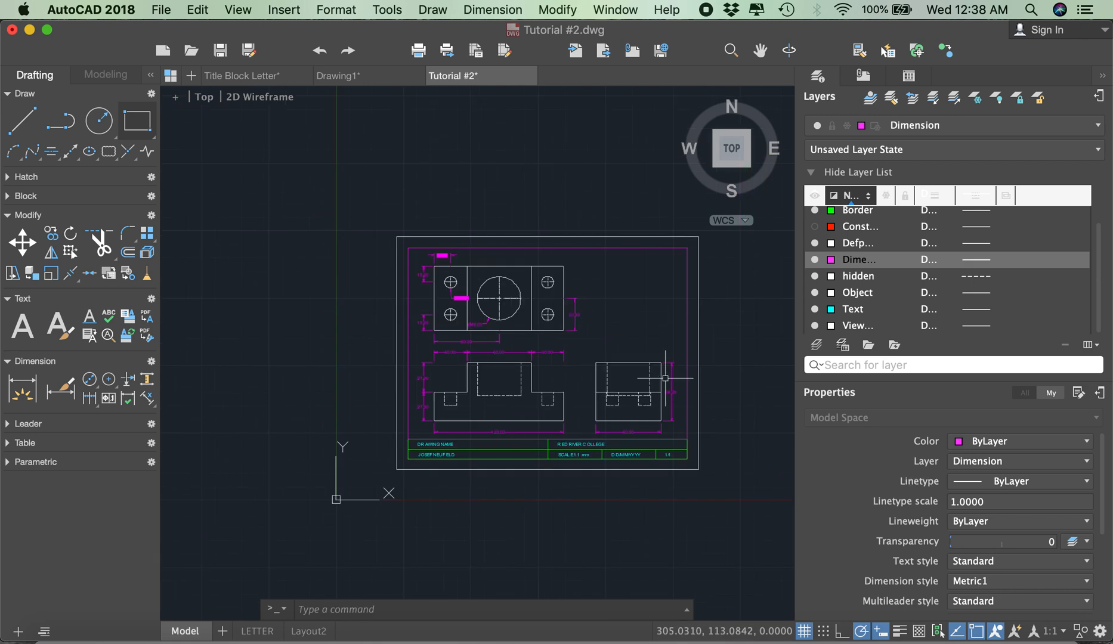
# Step: Move the new rectangle to the Viewport layer and clear the selection
pyautogui.click(687, 296)
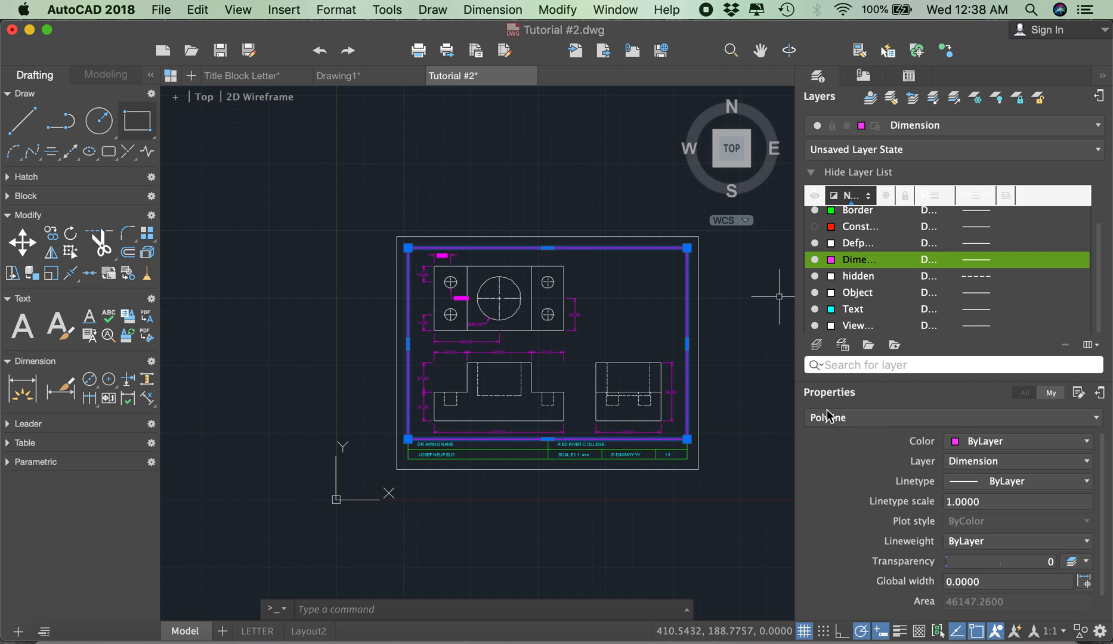
pyautogui.click(958, 466)
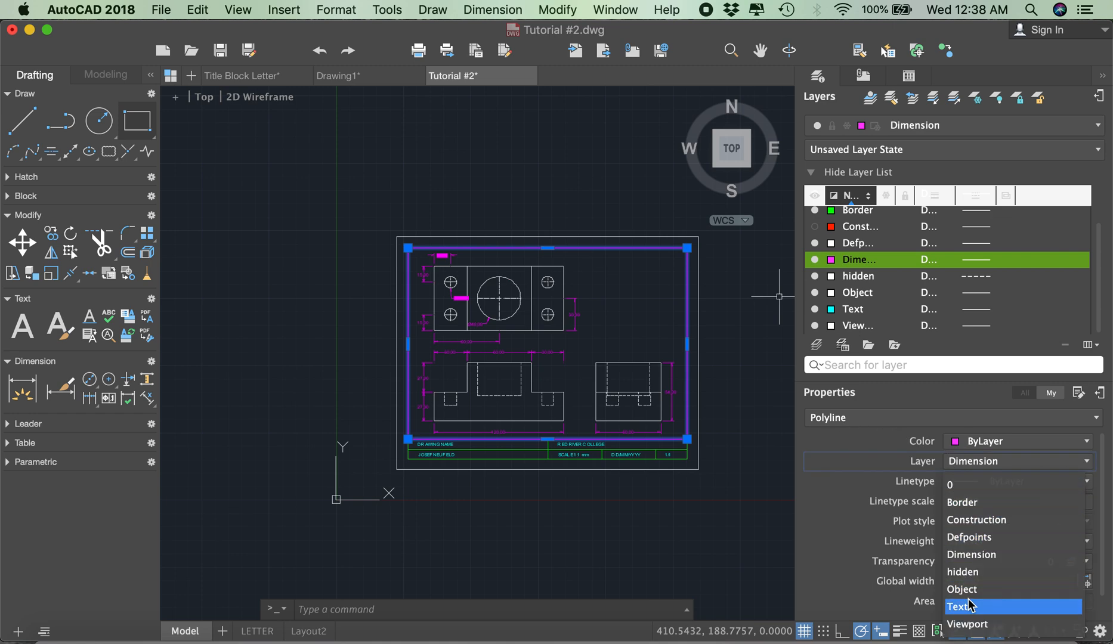
pyautogui.click(971, 625)
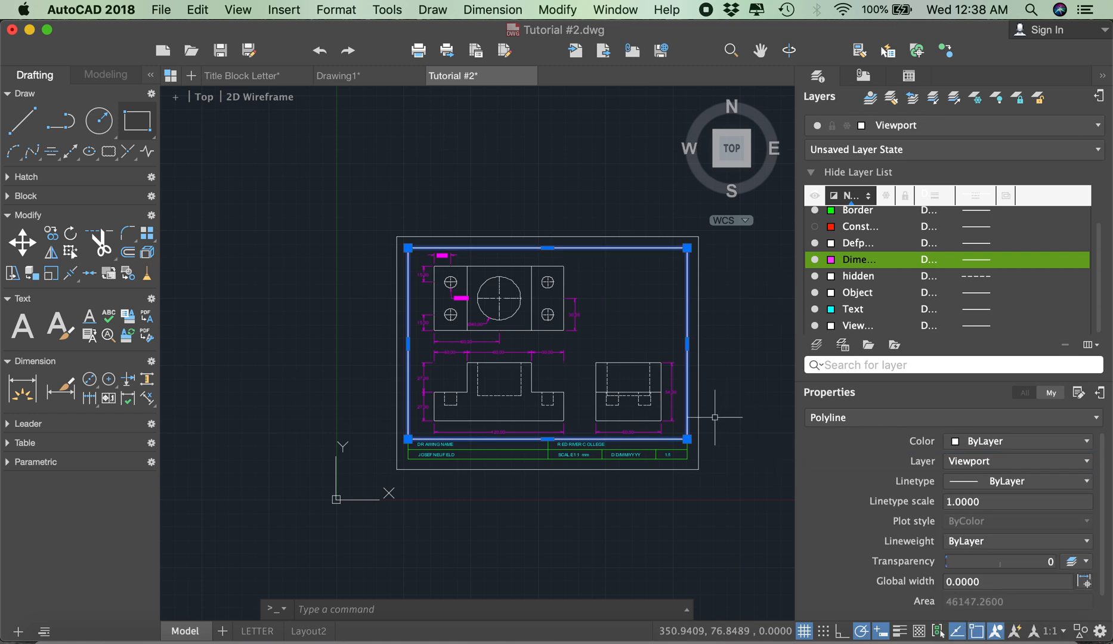
pyautogui.press('Escape')
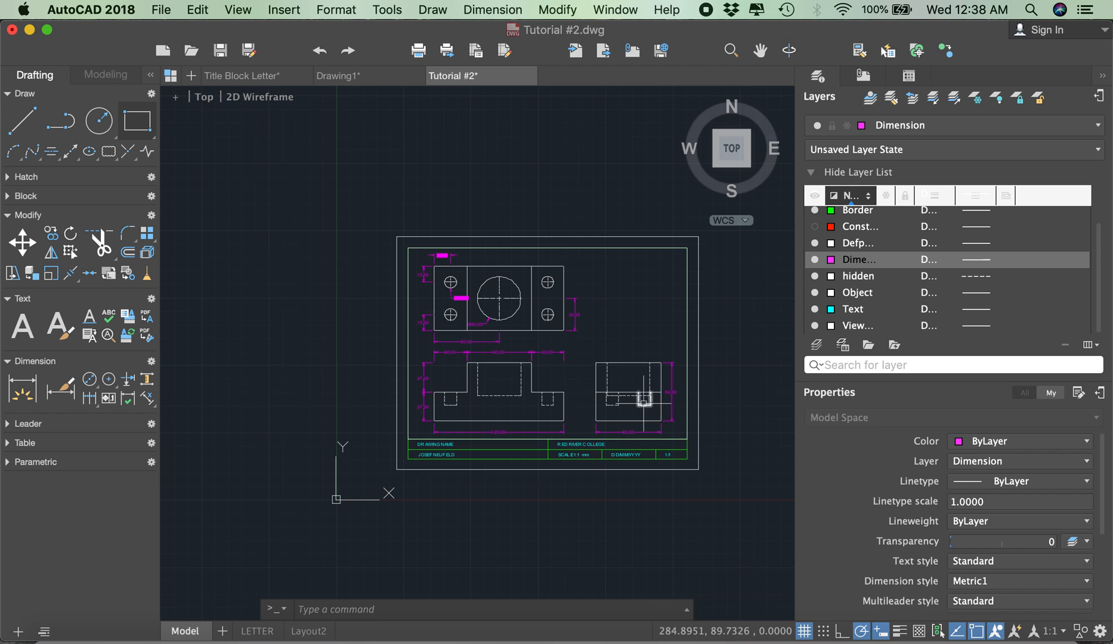
# Step: Delete the outer border and title block from model space, keeping the three dimensioned views and the rectangle around them
pyautogui.click(374, 222)
pyautogui.click(714, 493)
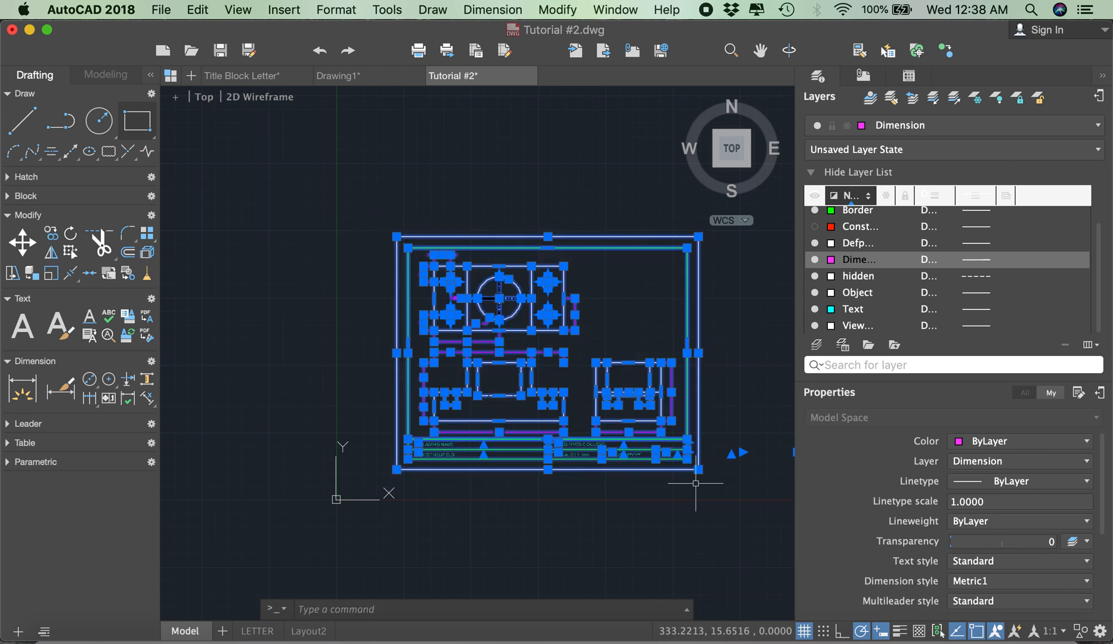
pyautogui.click(404, 241)
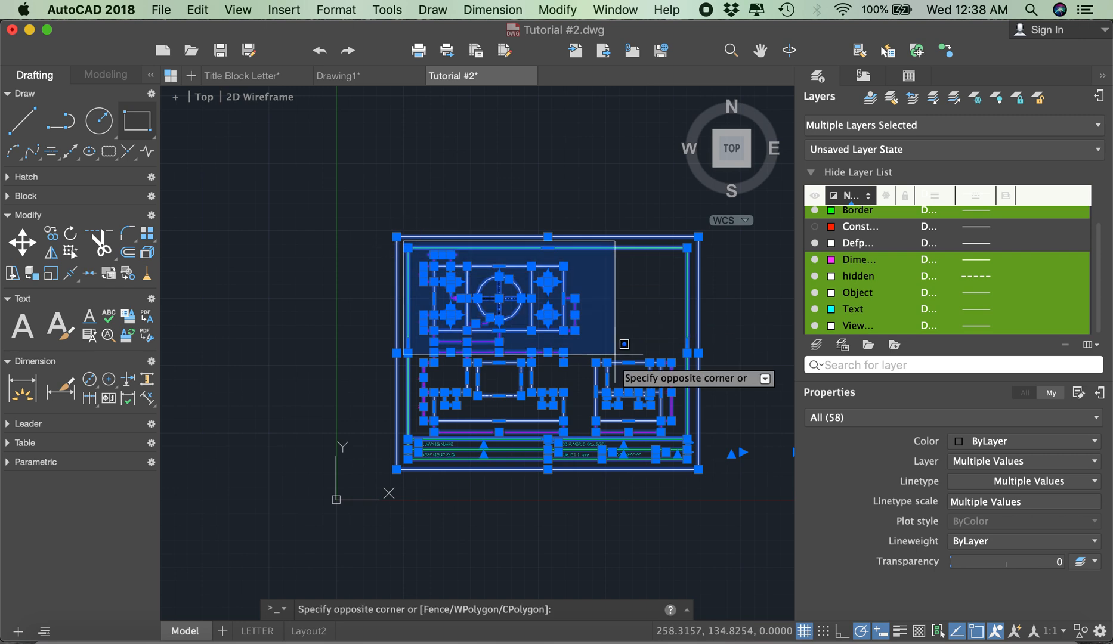
pyautogui.keyDown('shift'); pyautogui.click(704, 434); pyautogui.keyUp('shift')
pyautogui.press('Escape')
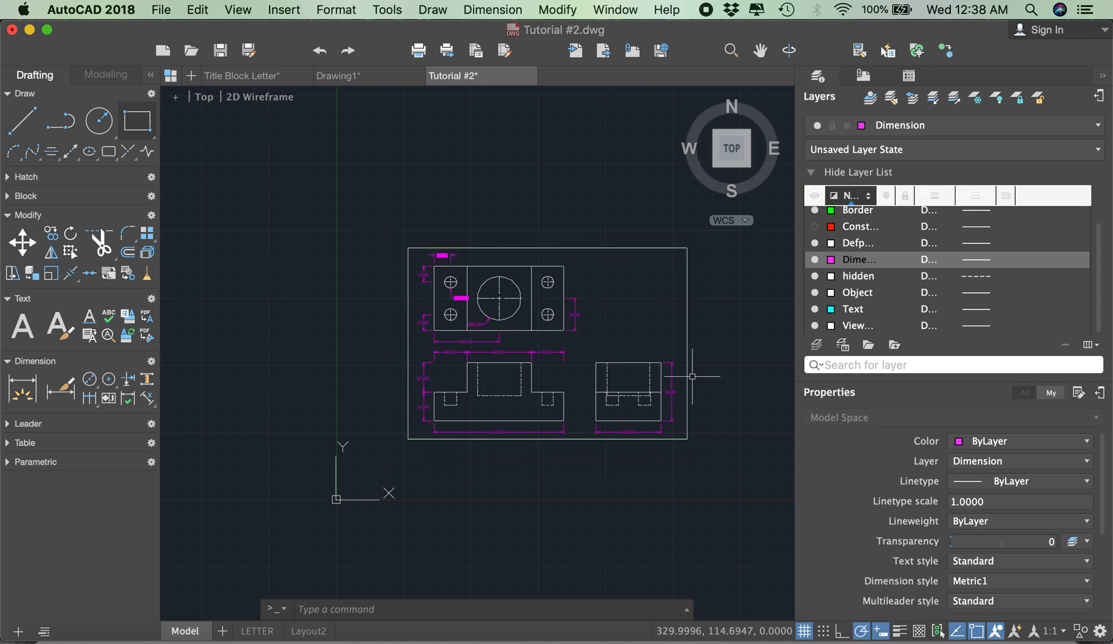
# Step: Check which objects overlap along the upper edge of the remaining rectangle, leaving them unselected
pyautogui.click(651, 240)
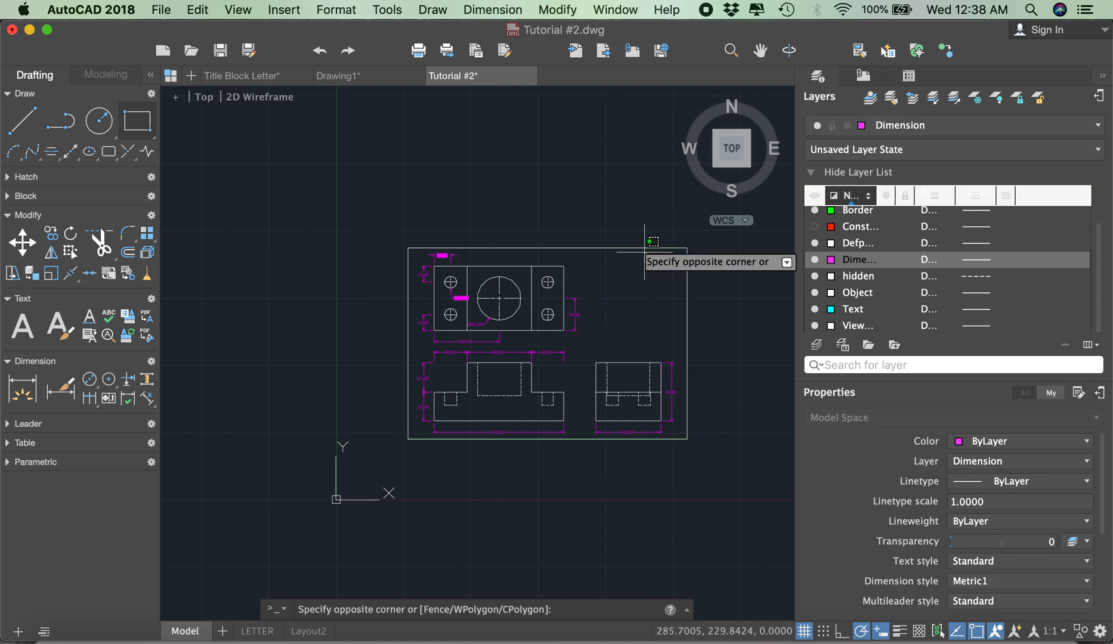
pyautogui.click(633, 253)
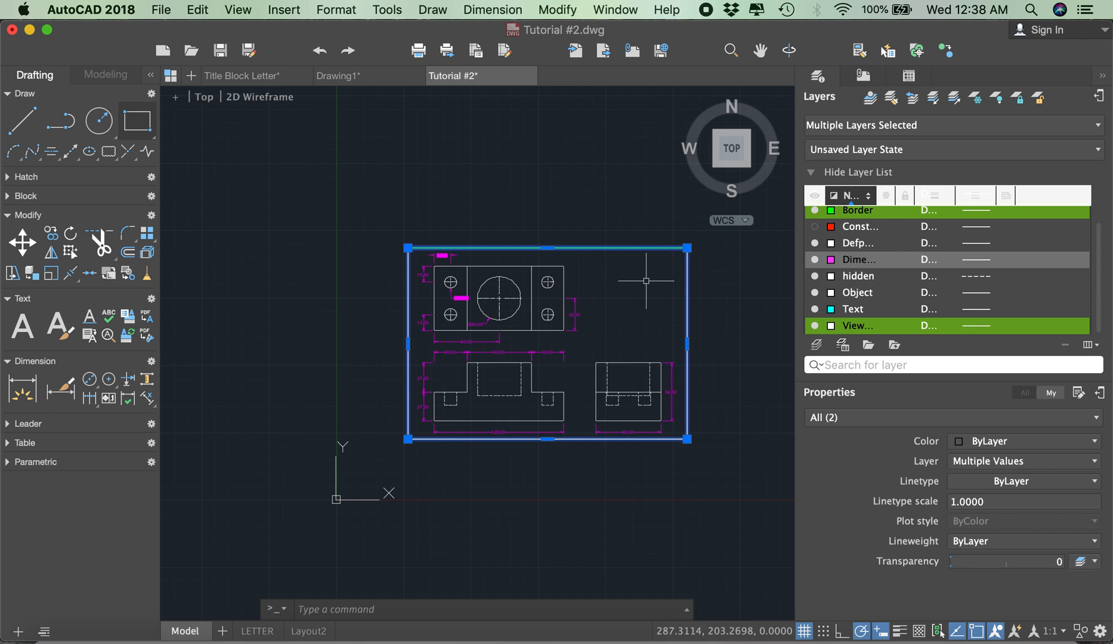
pyautogui.press('Escape')
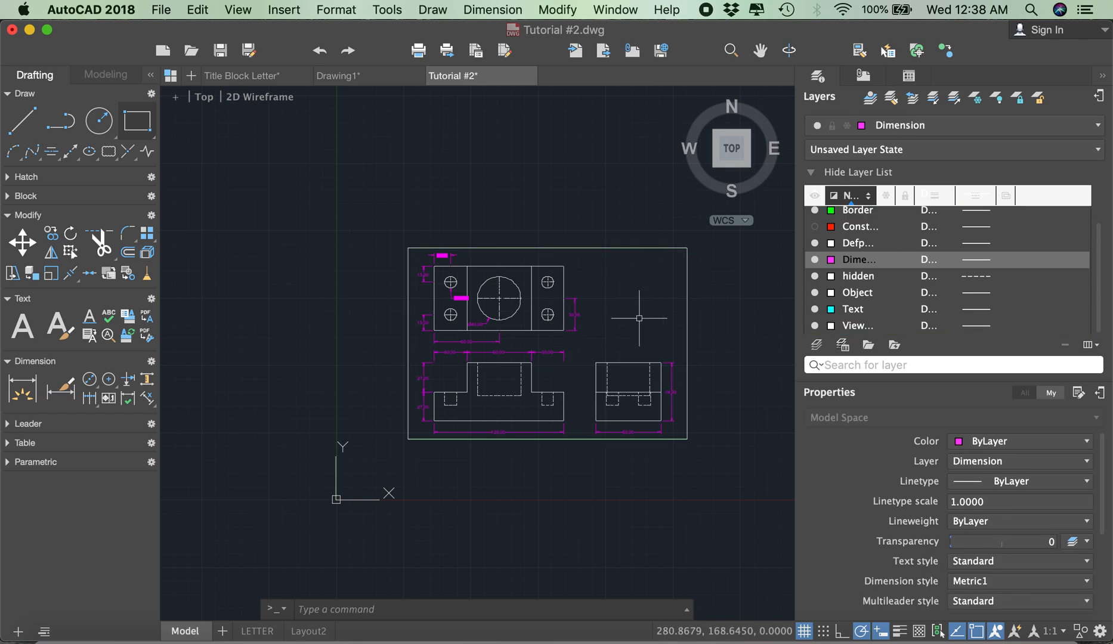
# Step: In the LETTER layout's viewport, zoom to a window snapped to the rectangle's upper-left and lower-right endpoints, and return to paper space
pyautogui.click(258, 631)
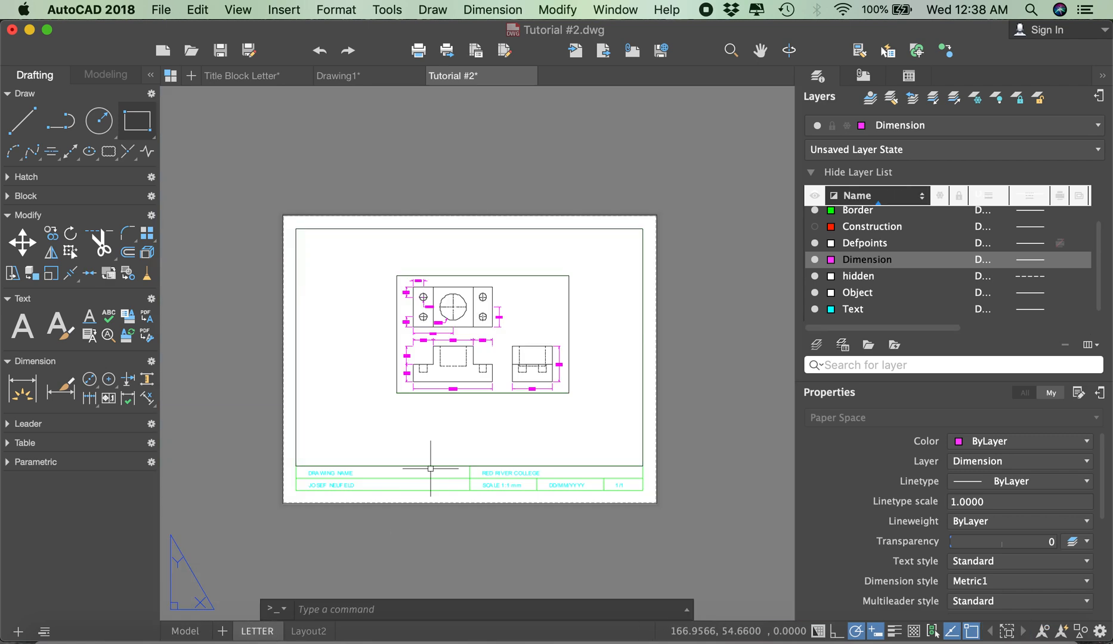
pyautogui.click(474, 418)
pyautogui.click(474, 417)
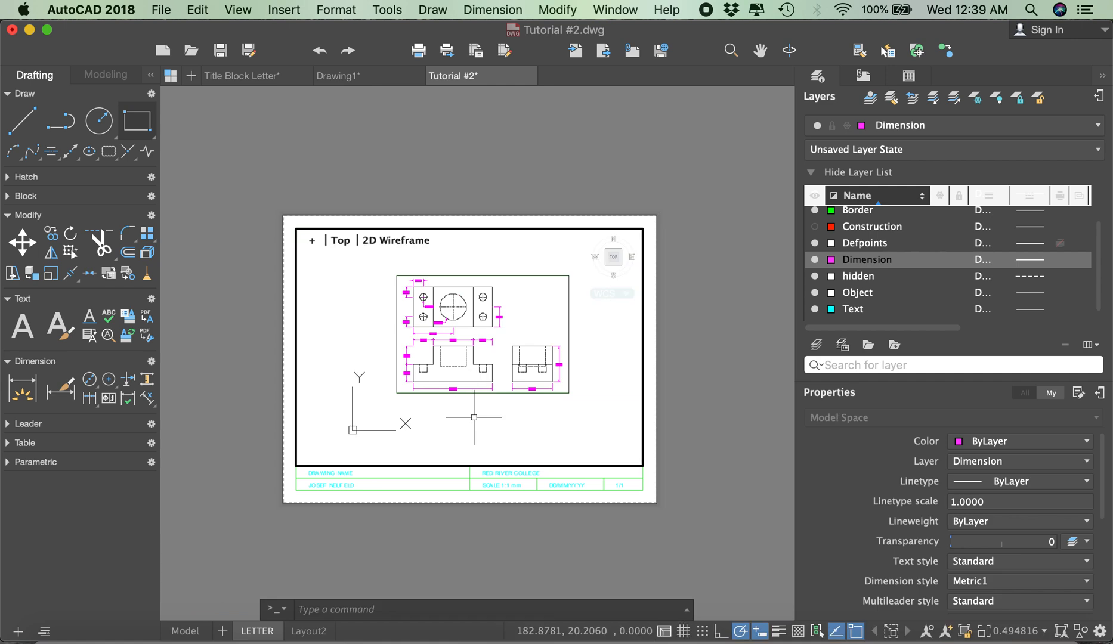
pyautogui.write('z')
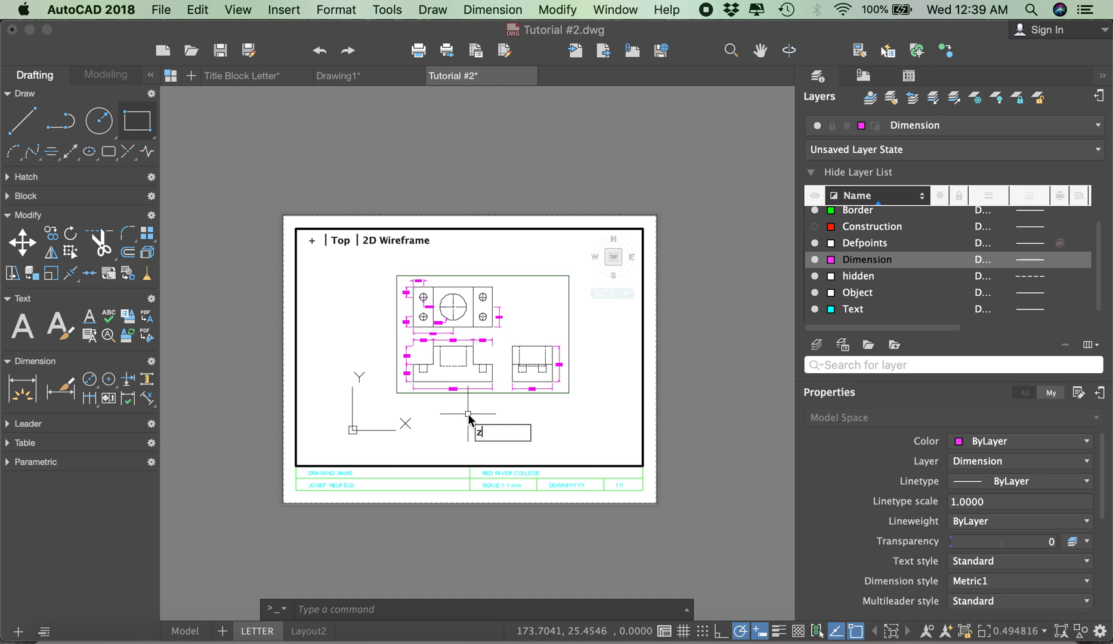
pyautogui.press('Return')
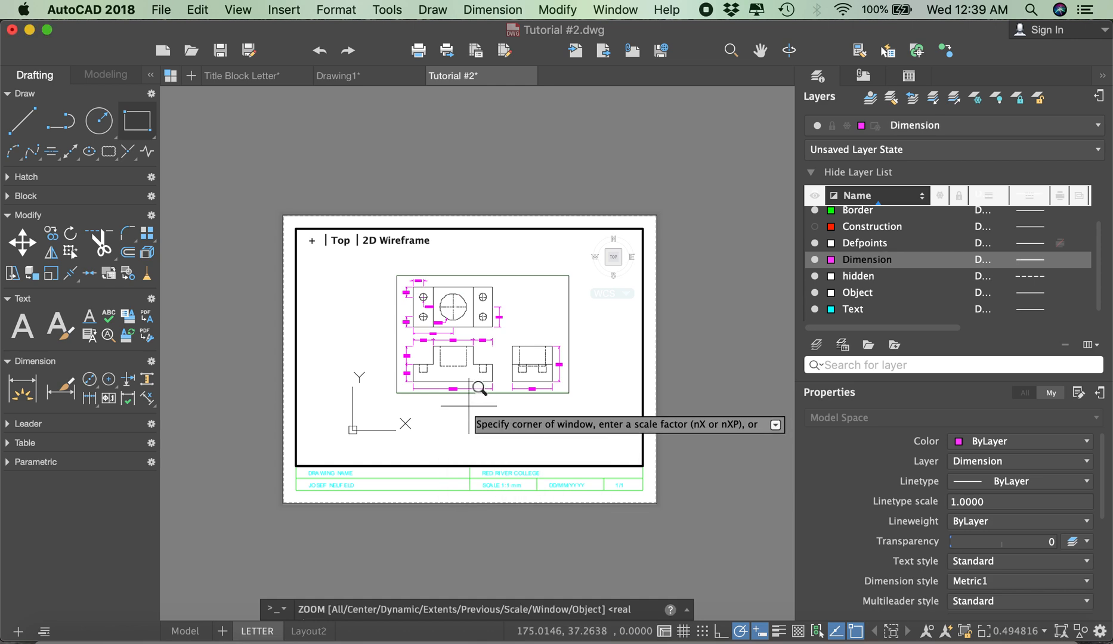
pyautogui.keyDown('shift'); pyautogui.rightClick(465, 405); pyautogui.keyUp('shift')
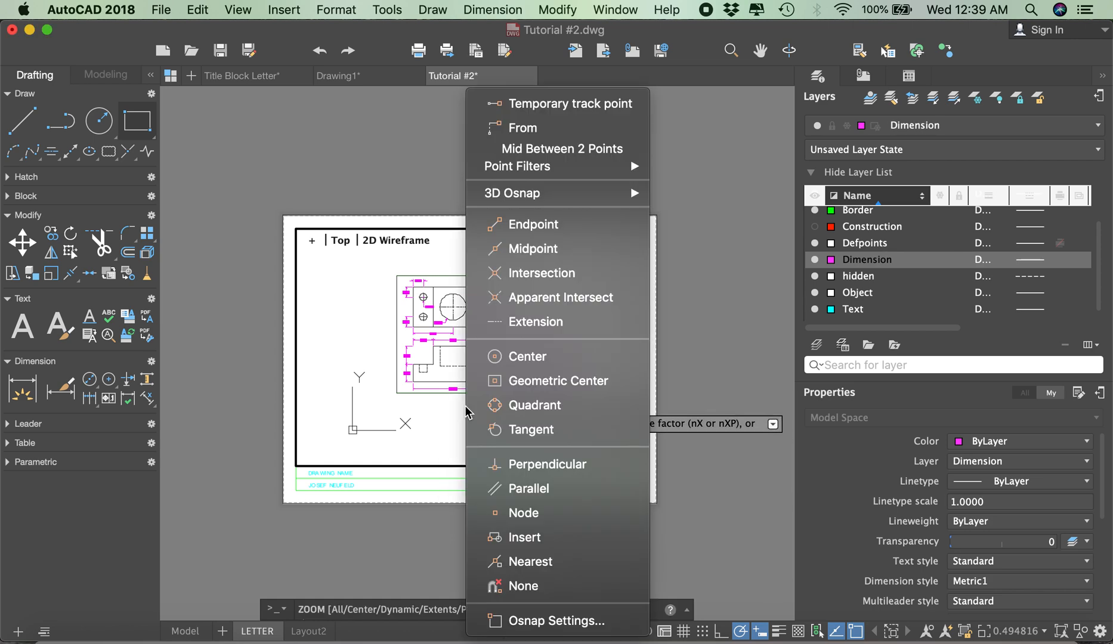
pyautogui.click(520, 229)
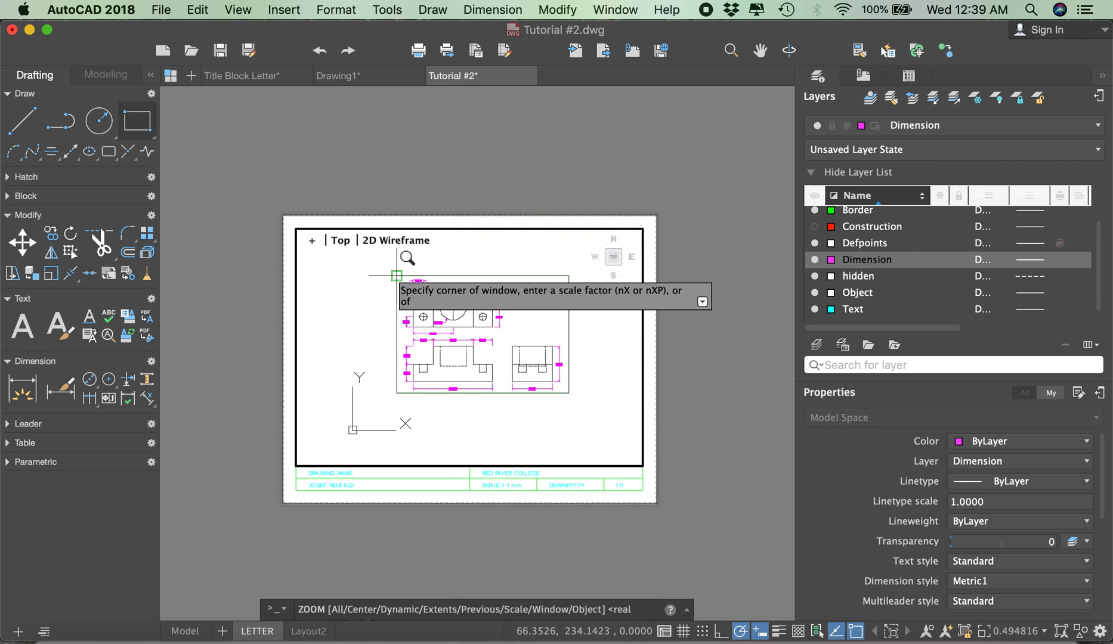
pyautogui.click(396, 275)
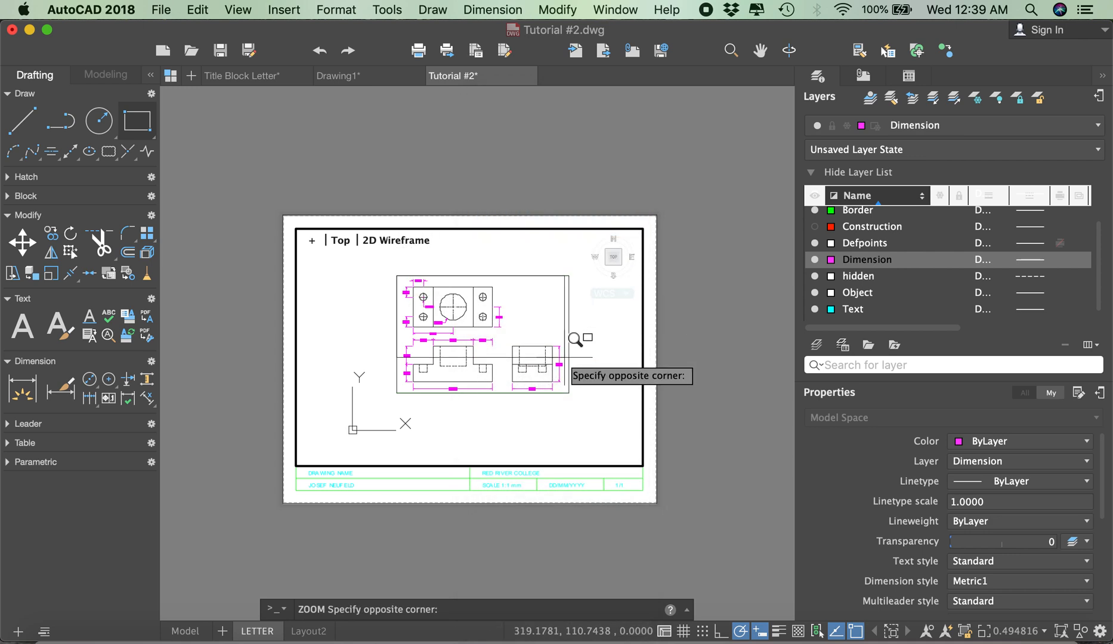
pyautogui.keyDown('shift'); pyautogui.rightClick(577, 372); pyautogui.keyUp('shift')
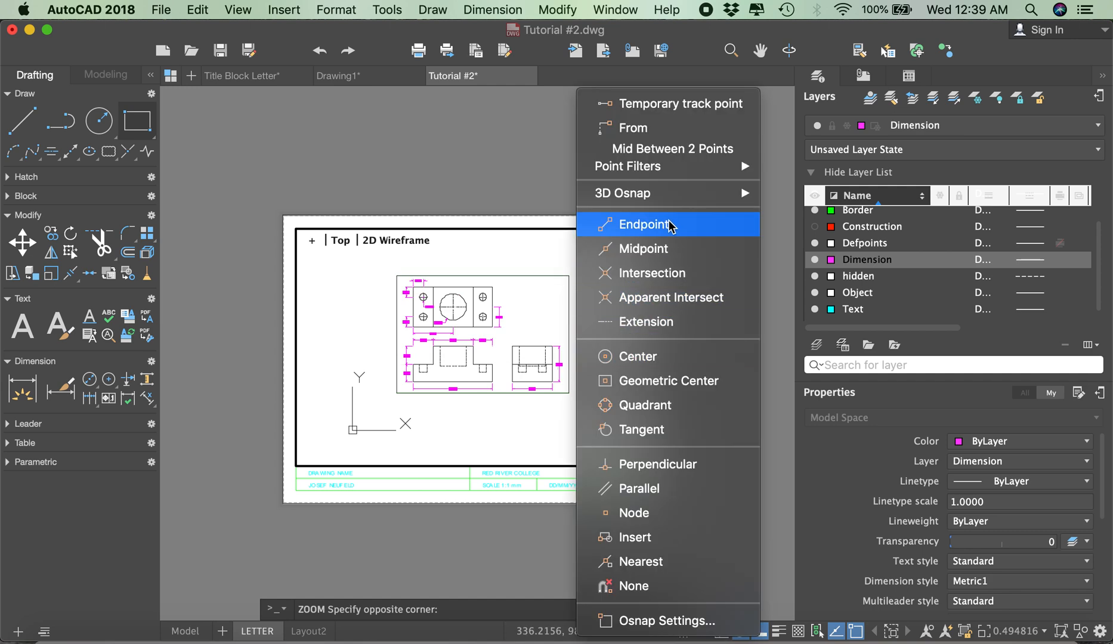
pyautogui.click(668, 224)
pyautogui.click(568, 393)
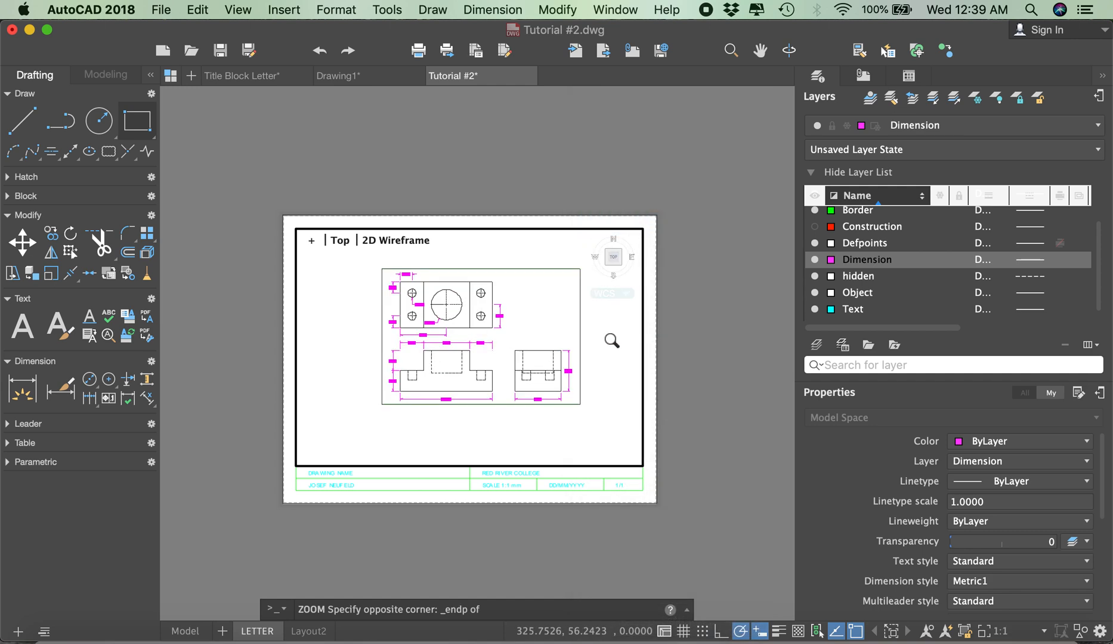
pyautogui.doubleClick(539, 178)
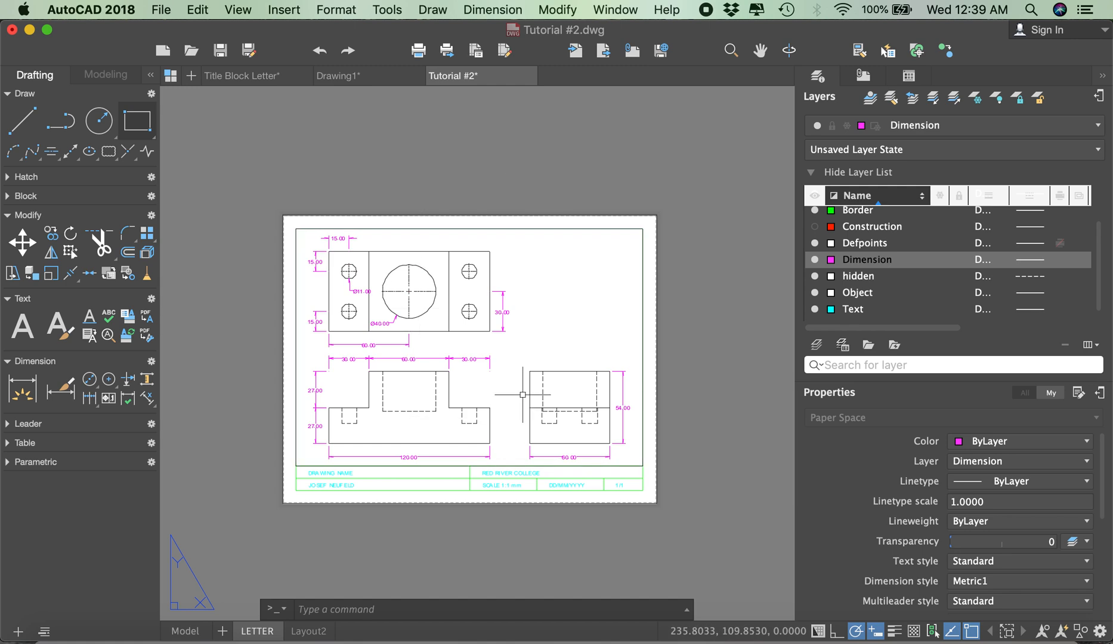
# Step: Turn on annotation visibility for the layout and look through the status bar display options
pyautogui.click(1042, 631)
pyautogui.scroll(-2, 1023, 589)
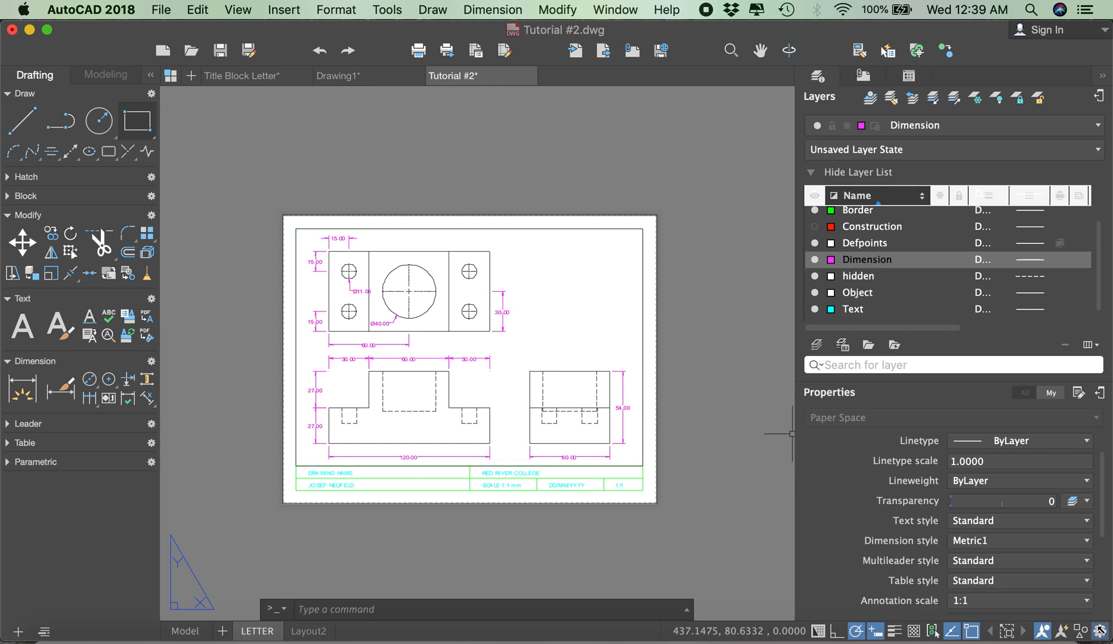
pyautogui.click(1078, 632)
pyautogui.click(1086, 632)
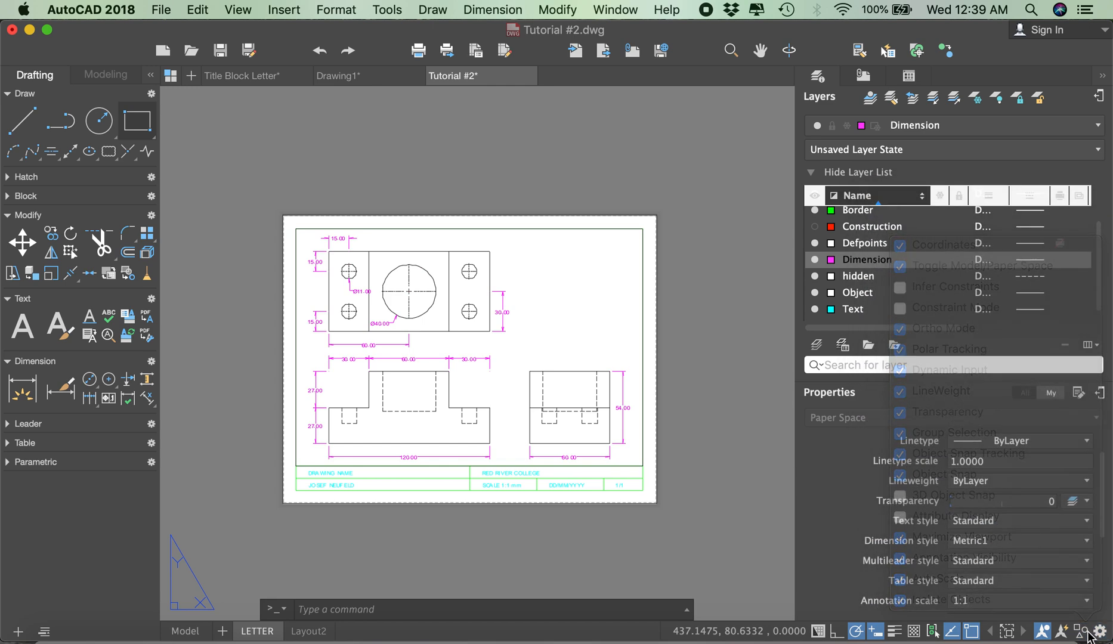
# Step: Activate the viewport, set its scale to 1:2, and return to paper space
pyautogui.doubleClick(549, 283)
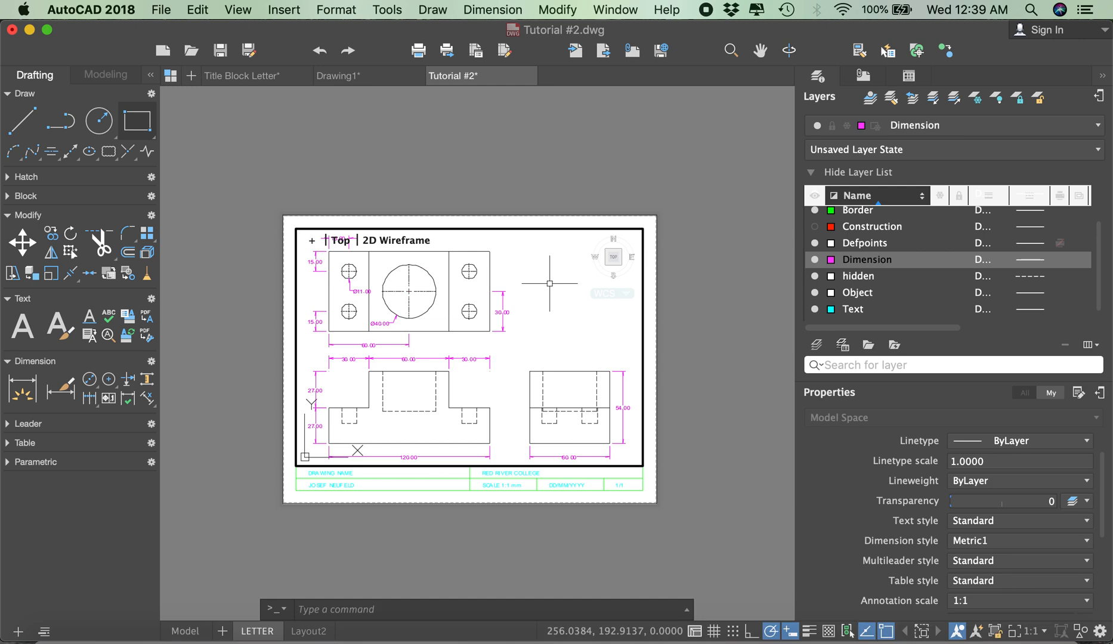
pyautogui.click(1042, 632)
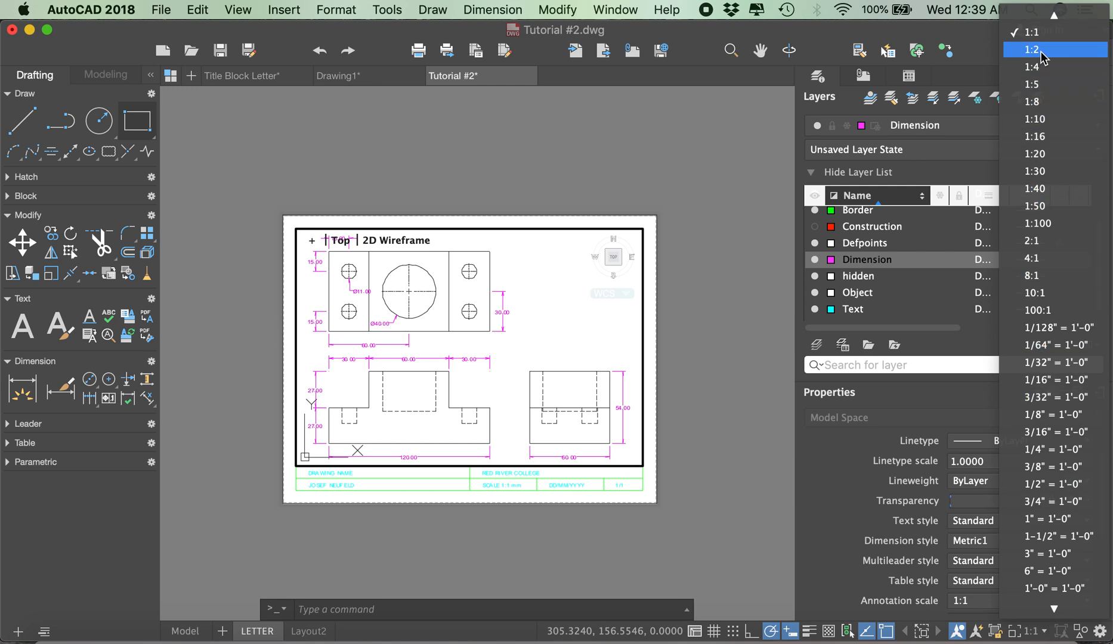
pyautogui.moveTo(1057, 609)
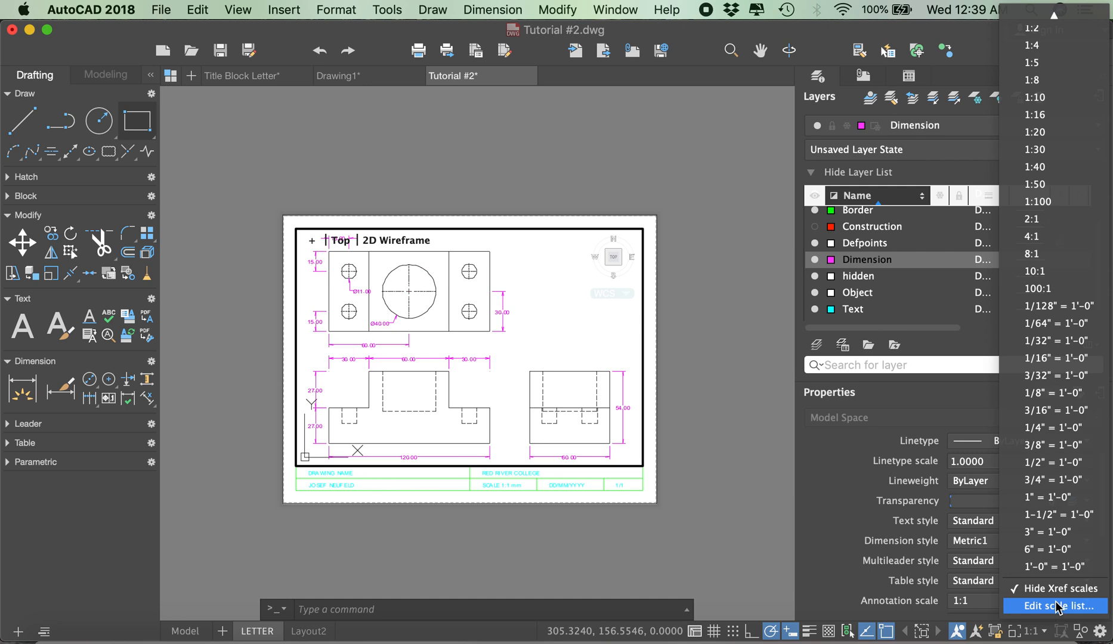
pyautogui.scroll(2, 1052, 421)
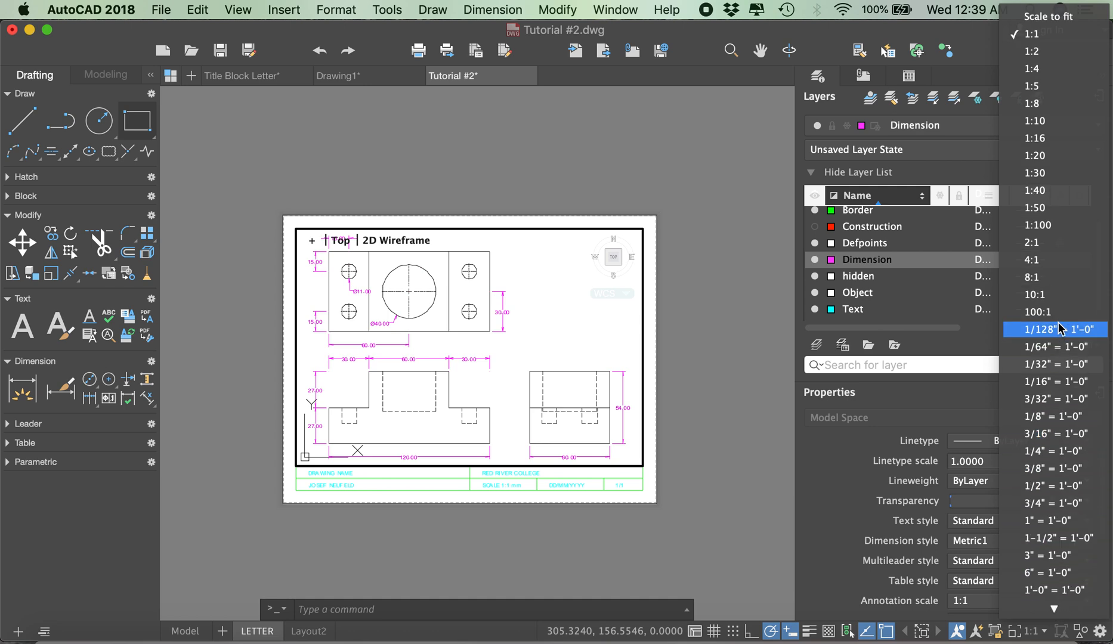
pyautogui.click(1043, 53)
pyautogui.doubleClick(650, 152)
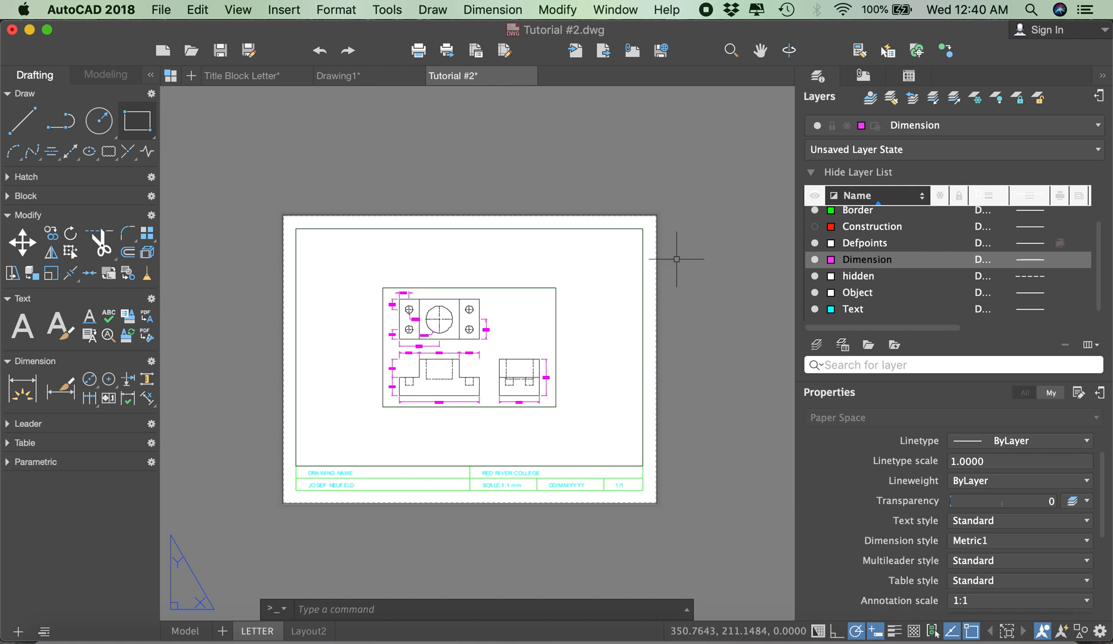
# Step: Activate the LETTER layout's viewport, set its scale to 1:1, and return to paper space
pyautogui.click(579, 302)
pyautogui.click(587, 303)
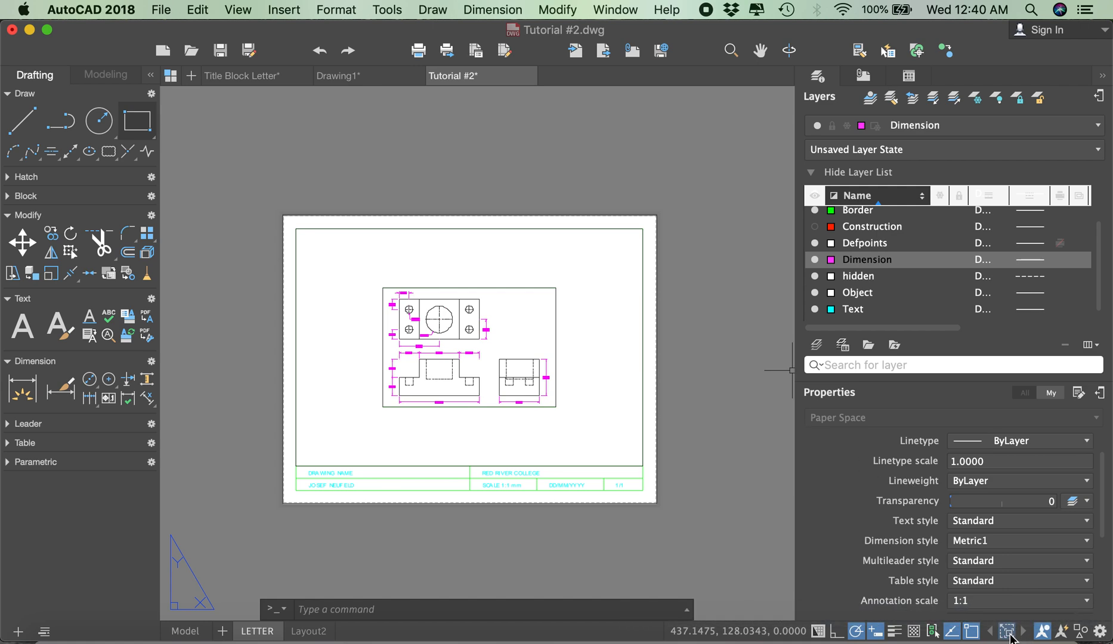
pyautogui.doubleClick(618, 396)
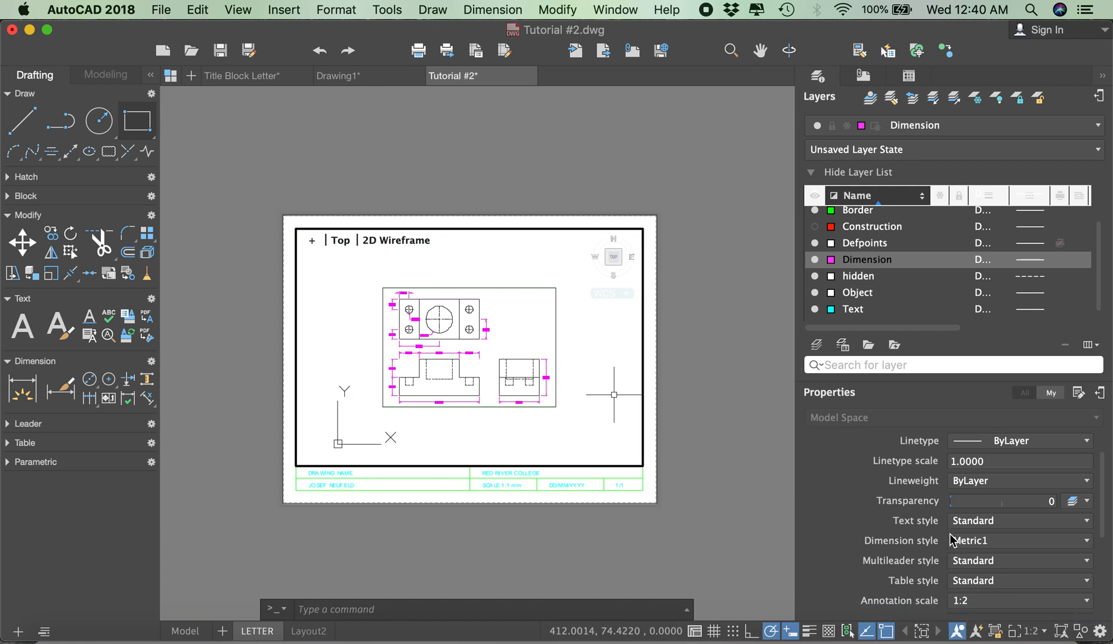
pyautogui.click(1034, 631)
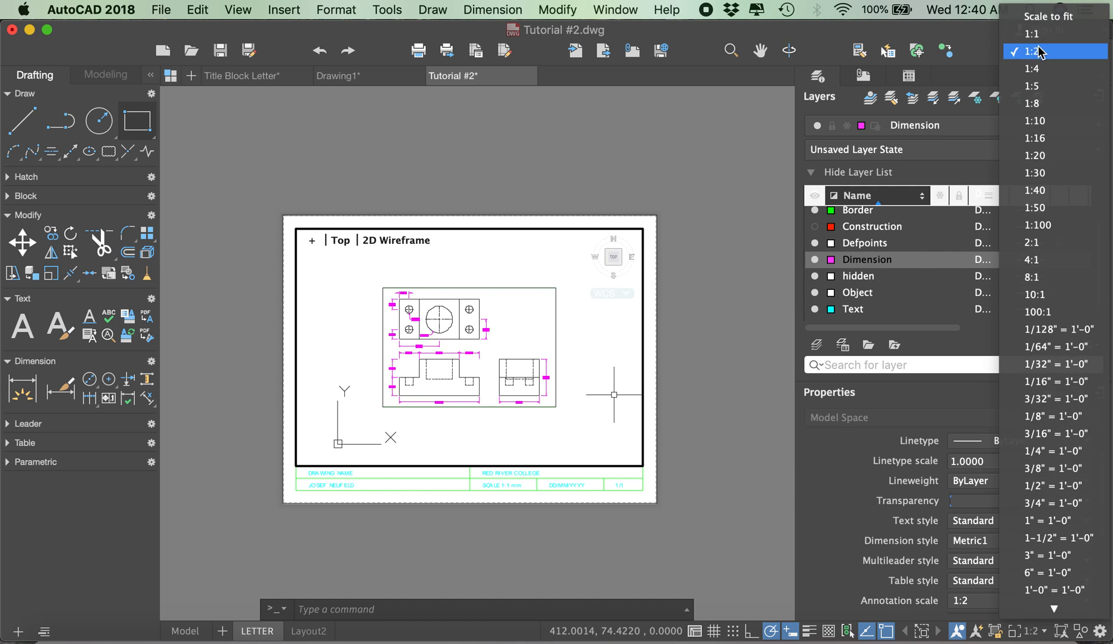
pyautogui.click(1035, 34)
pyautogui.doubleClick(603, 130)
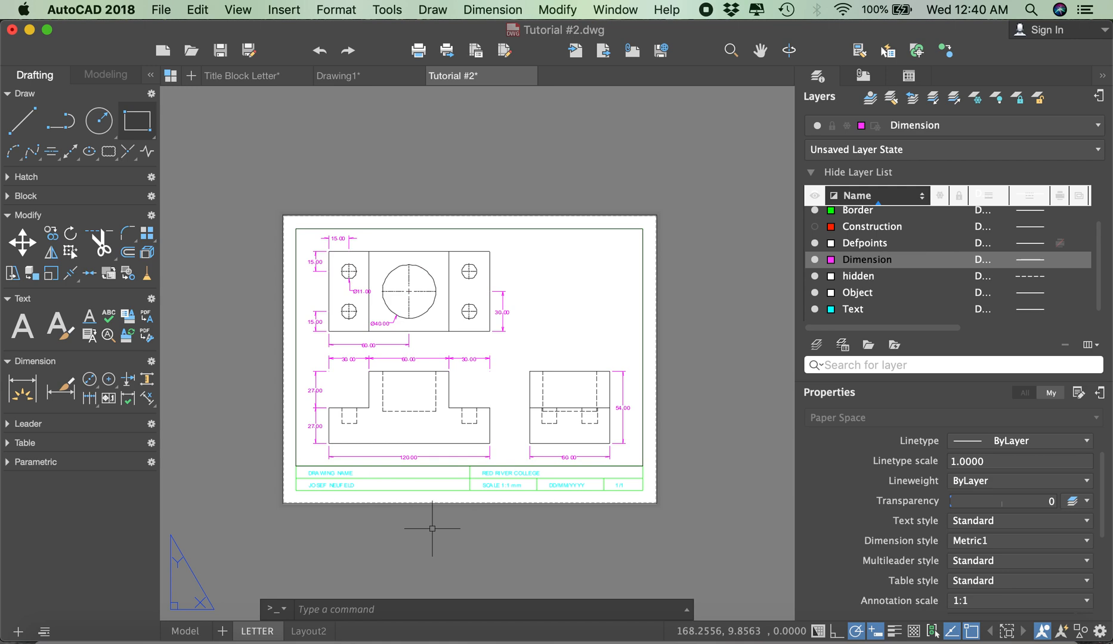
# Step: Preview the LETTER layout's plot as a PDF, close the preview, and leave the plot settings without plotting
pyautogui.write('print')
pyautogui.press('Return')
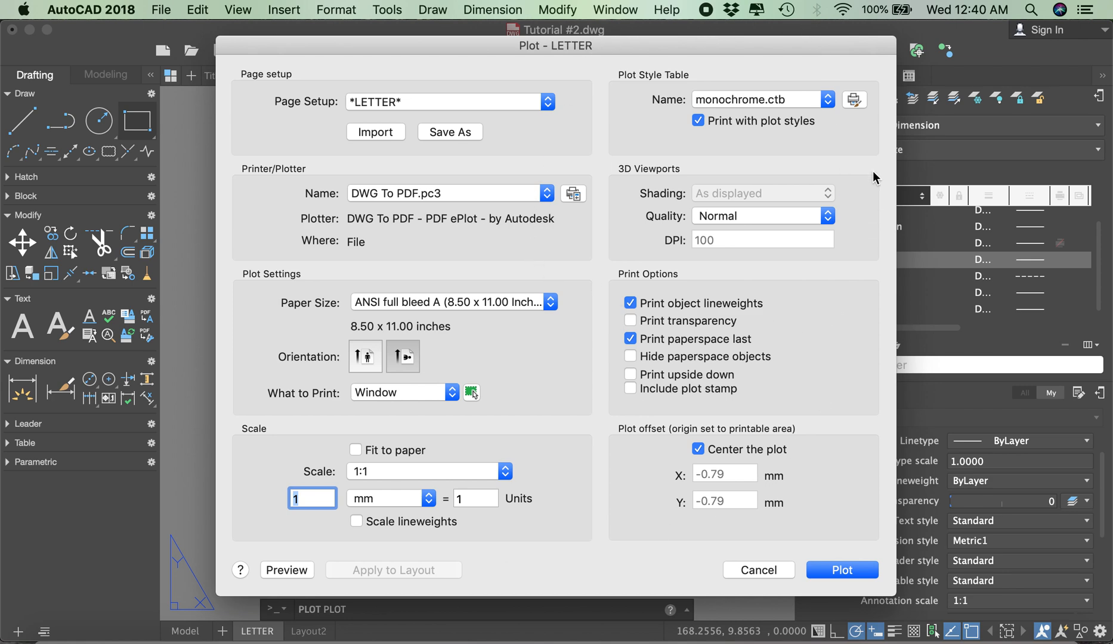
pyautogui.click(282, 570)
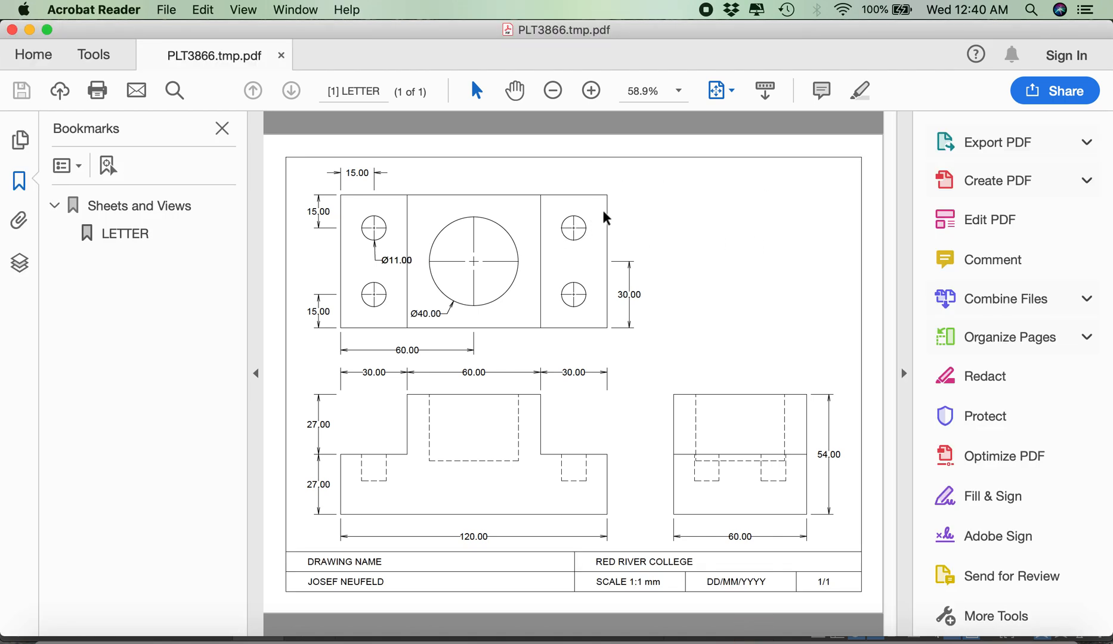
pyautogui.click(12, 30)
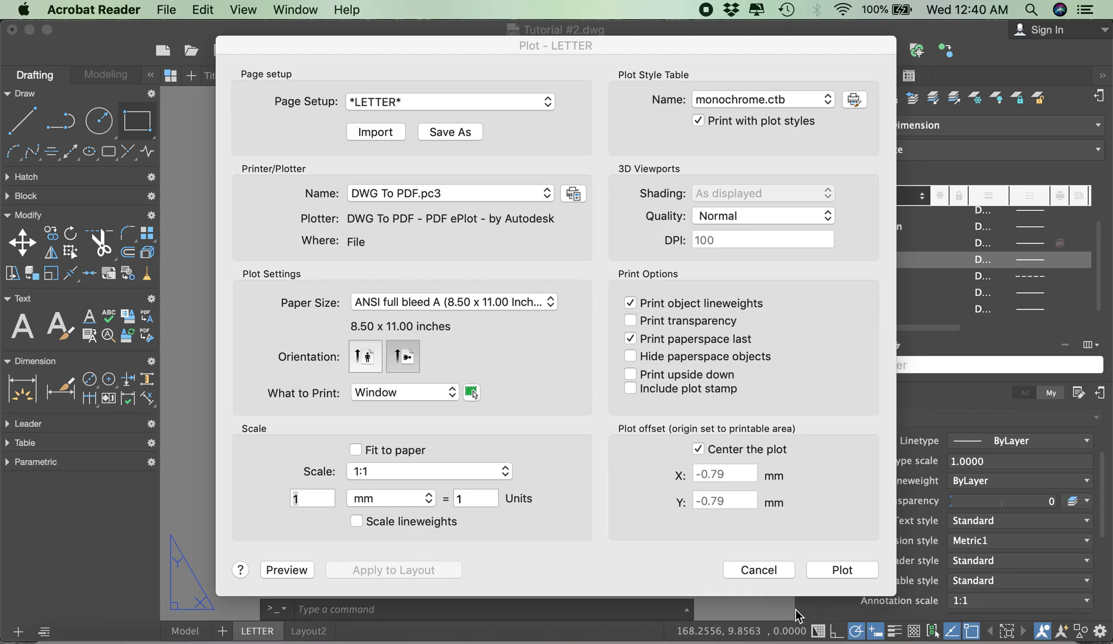
pyautogui.click(780, 570)
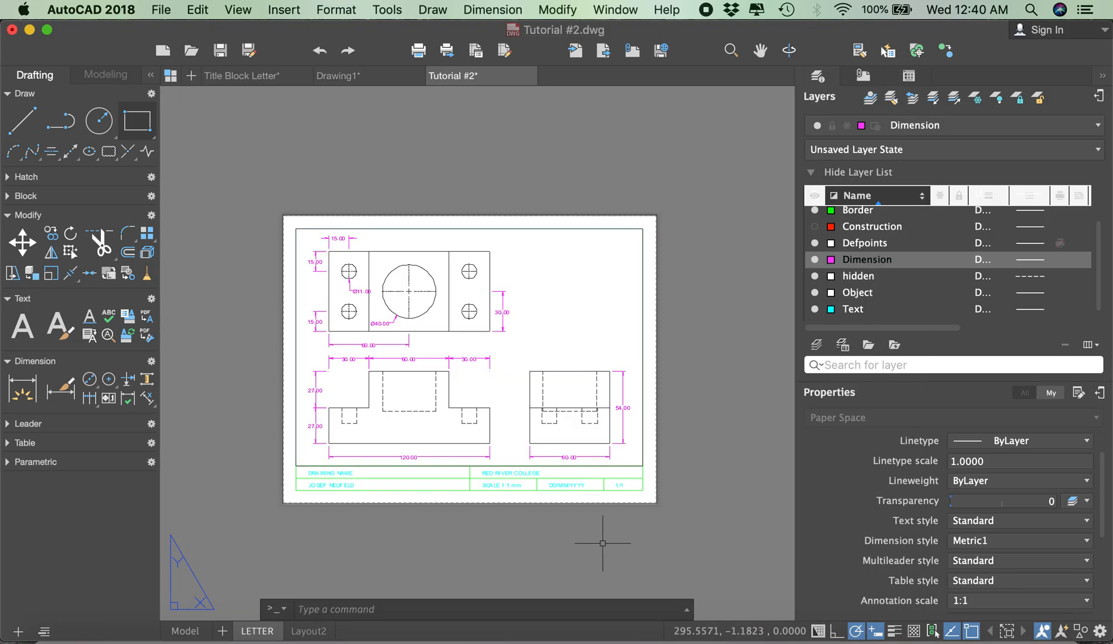
# Step: Replace the DRAWING NAME placeholder in the title block with ORTHOGRAPHIC BLOCK
pyautogui.scroll(4, 310, 475)
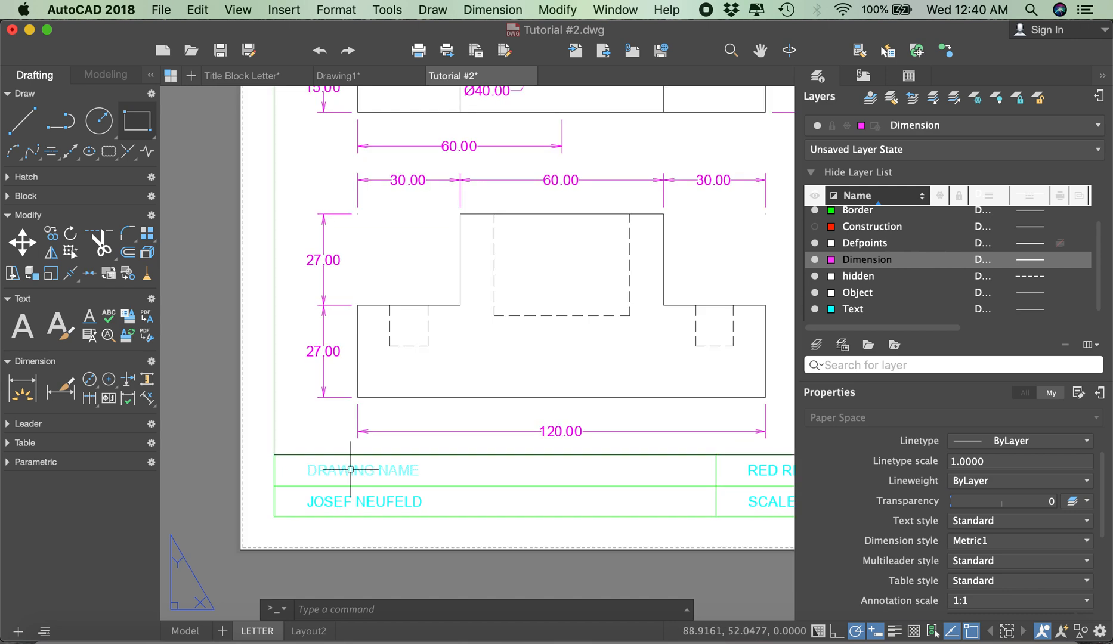
pyautogui.doubleClick(350, 470)
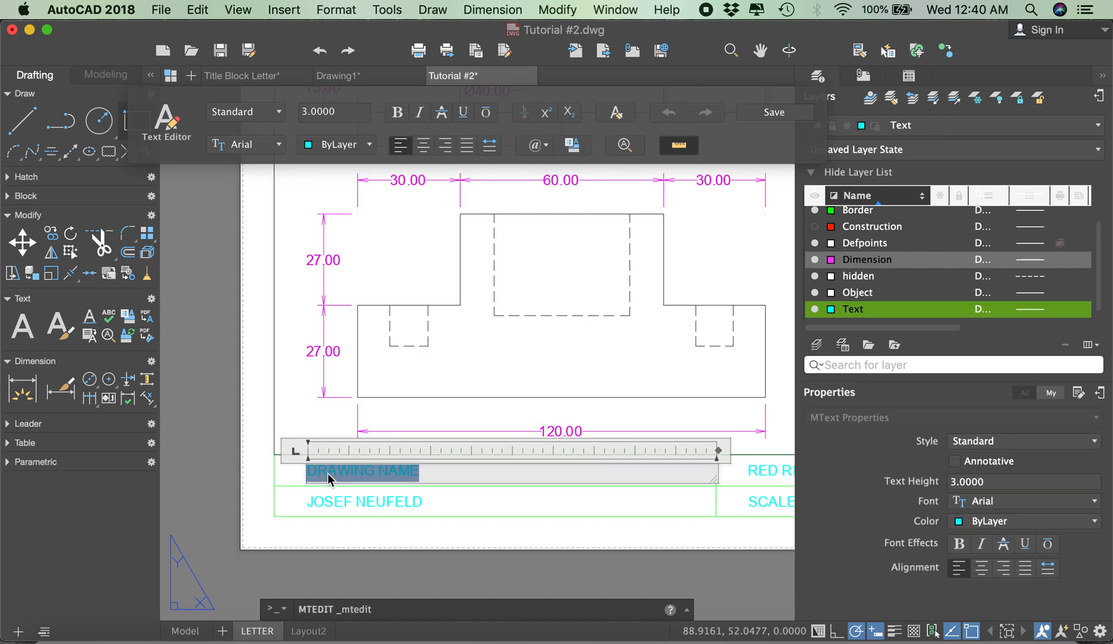
pyautogui.write('O')
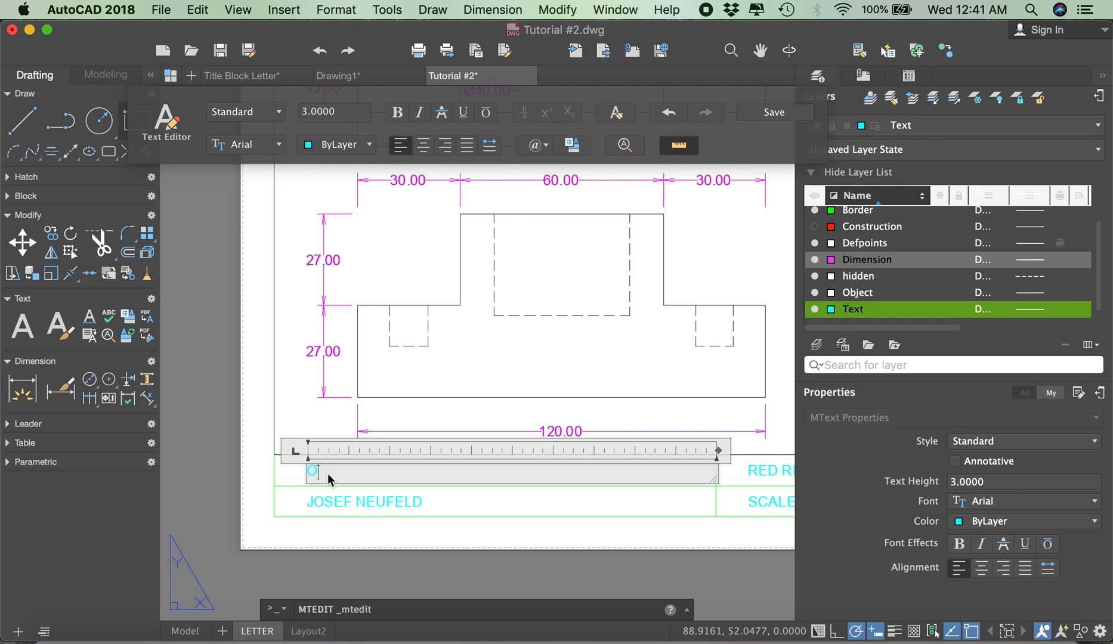
pyautogui.write('RTHOGRAPHIC BLOCK')
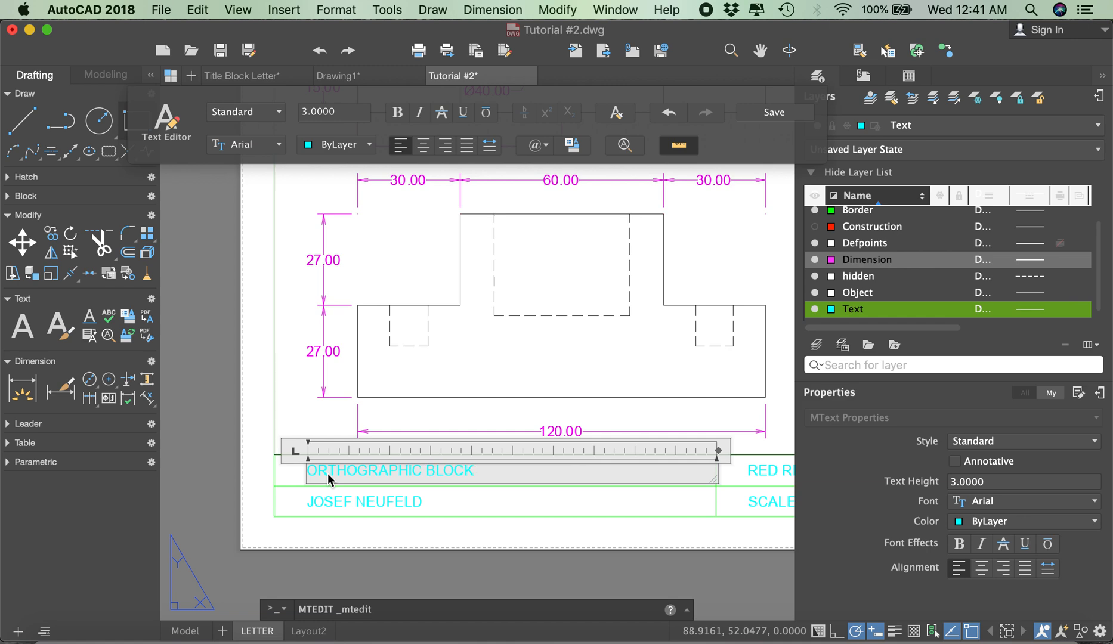
pyautogui.click(216, 450)
# Step: In the title block's date text, look up the current date and replace the DD and MM placeholders with 28 and 11
pyautogui.scroll(-5, 233, 435)
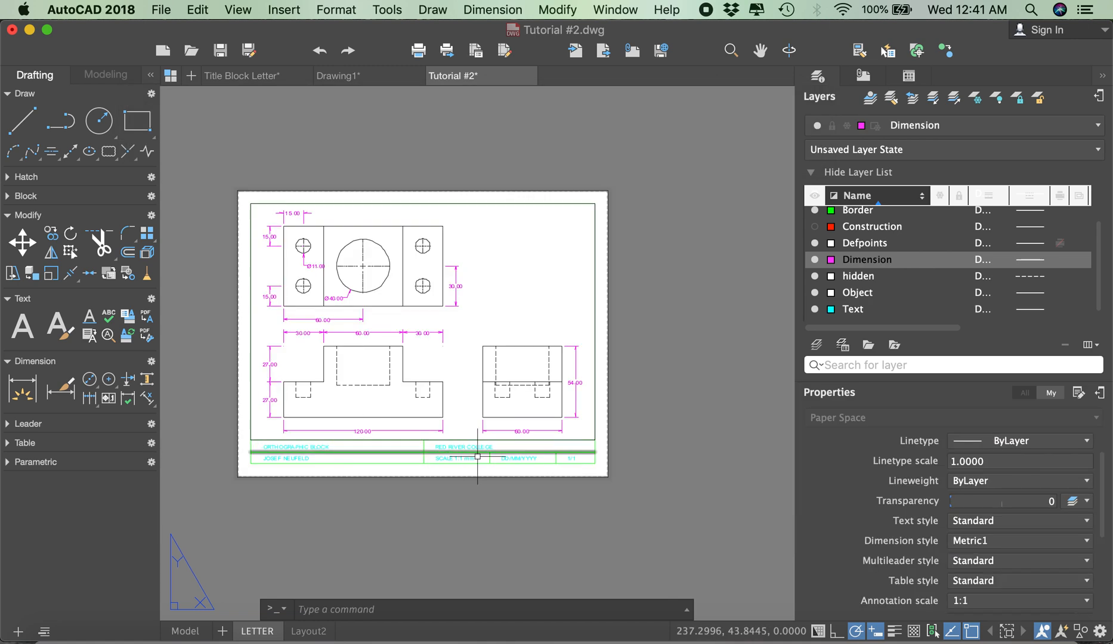
pyautogui.scroll(5, 497, 458)
pyautogui.click(533, 459)
pyautogui.doubleClick(532, 459)
pyautogui.moveTo(531, 461); pyautogui.dragTo(514, 459)
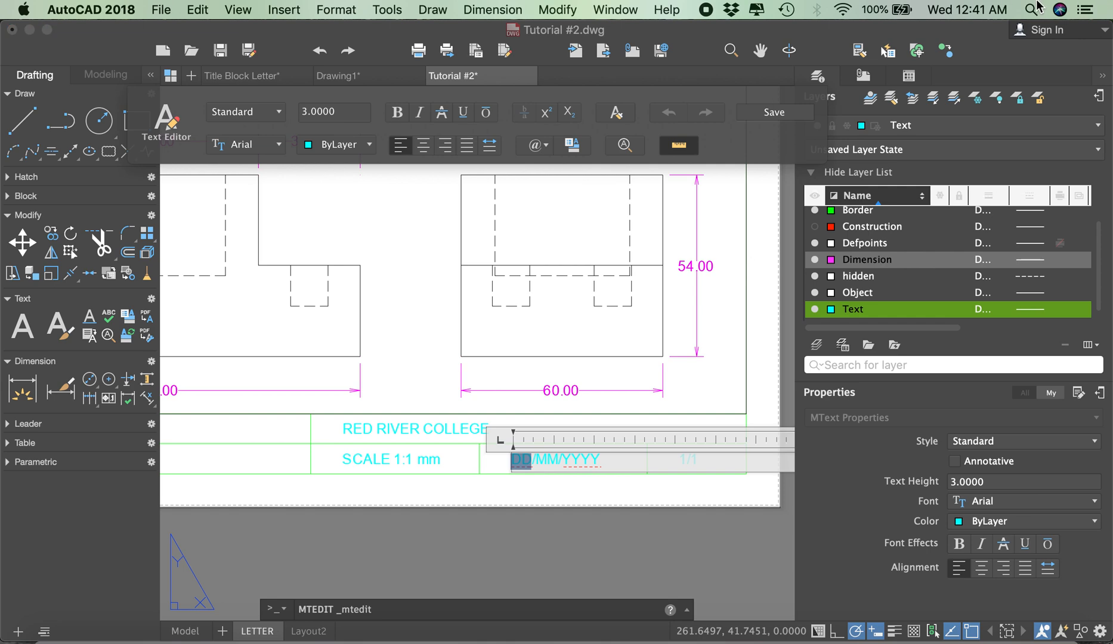
pyautogui.click(982, 10)
pyautogui.click(981, 8)
pyautogui.write('28')
pyautogui.press('Right')
pyautogui.press('Right')
pyautogui.press('Right')
pyautogui.hotkey('shift', 'Left')
pyautogui.hotkey('shift', 'Left')
pyautogui.write('11')
pyautogui.press('Right')
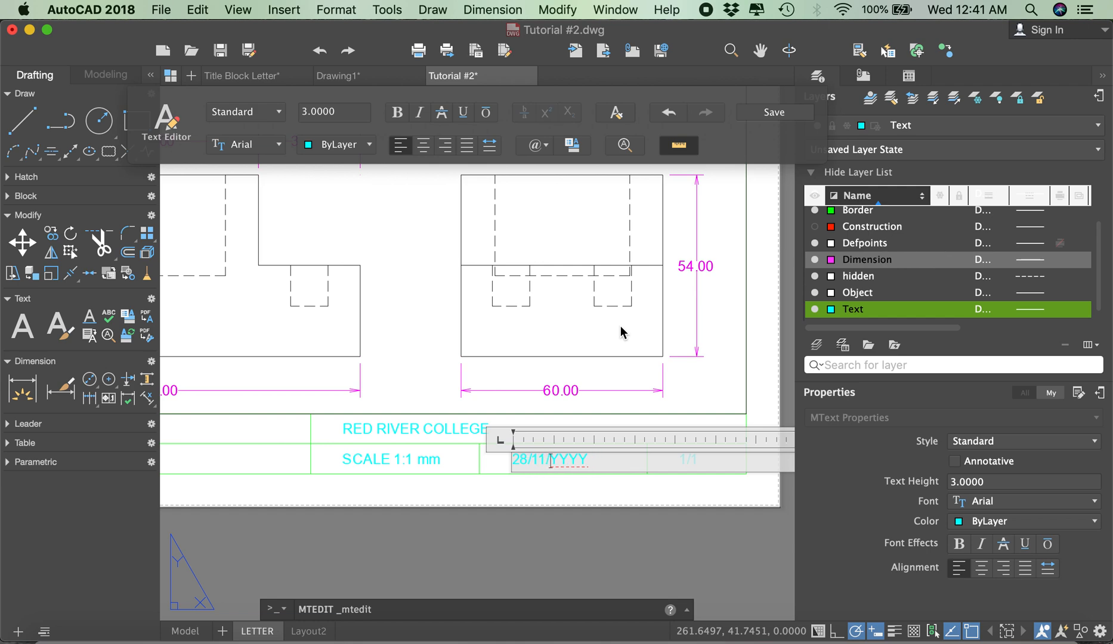
# Step: Replace the YYYY placeholder in the title block's date with 2018 and finish editing the text
pyautogui.press('Delete')
pyautogui.press('Delete')
pyautogui.press('Delete')
pyautogui.press('Delete')
pyautogui.write('2018')
pyautogui.click(609, 536)
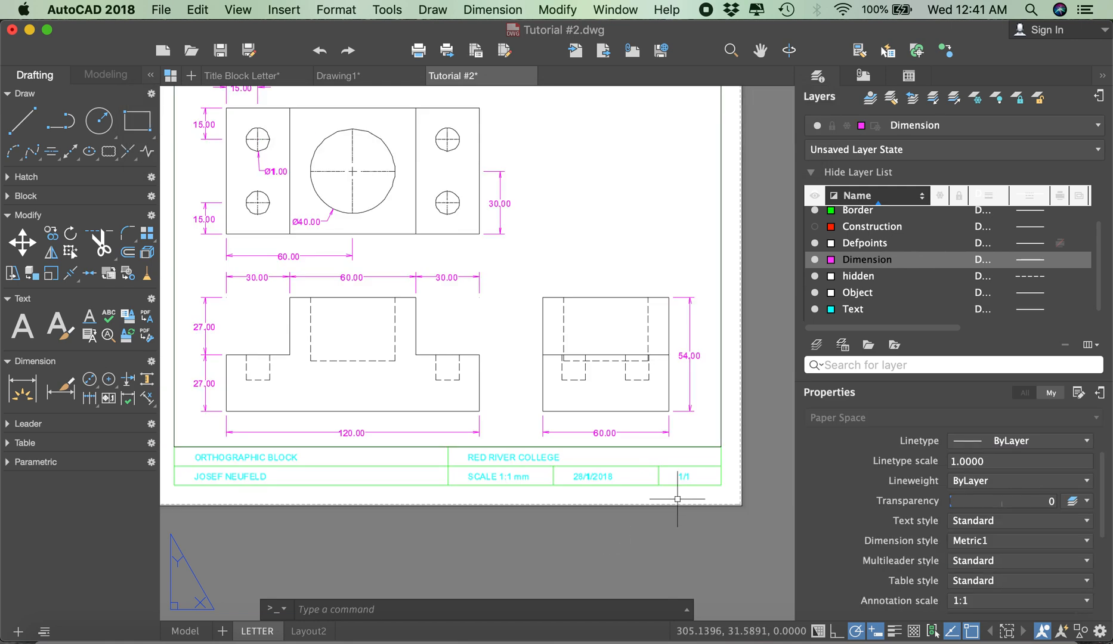
# Step: Plot the LETTER layout with DWG To PDF.pc3 and save it as the PDF Tutorial #2-LETTER in Documents
pyautogui.scroll(-3, 682, 467)
pyautogui.scroll(3, 650, 426)
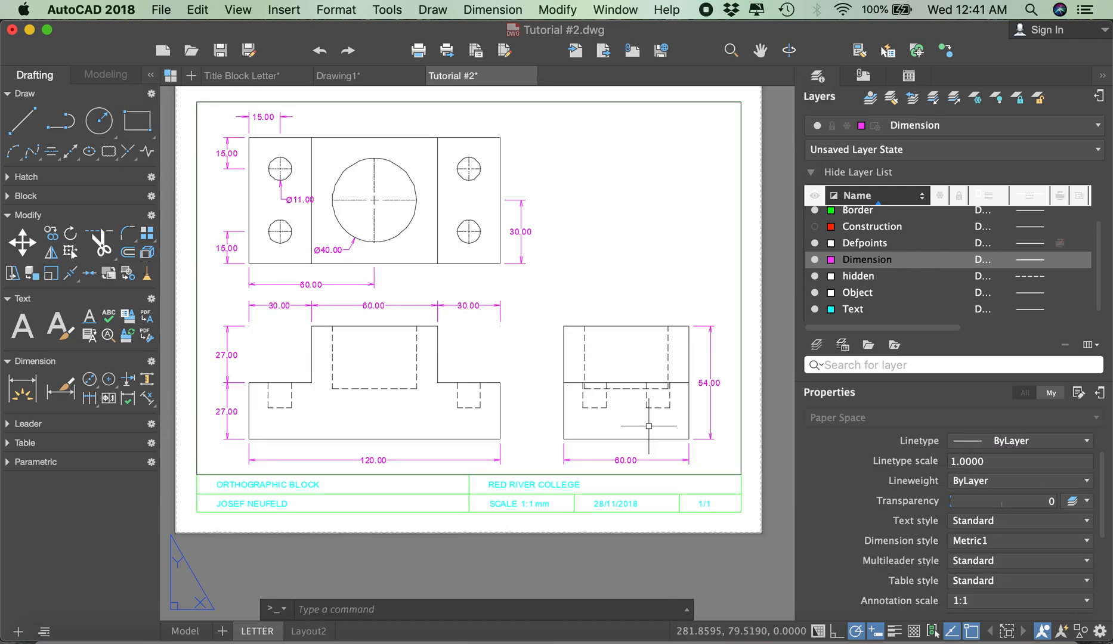
pyautogui.write('print')
pyautogui.press('Return')
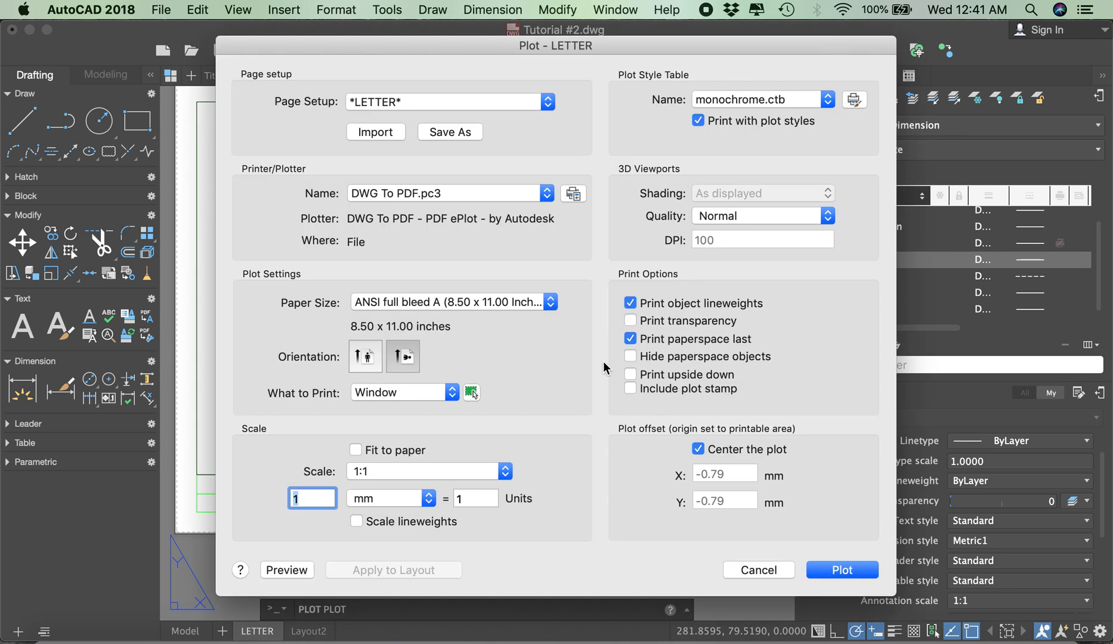
pyautogui.click(855, 563)
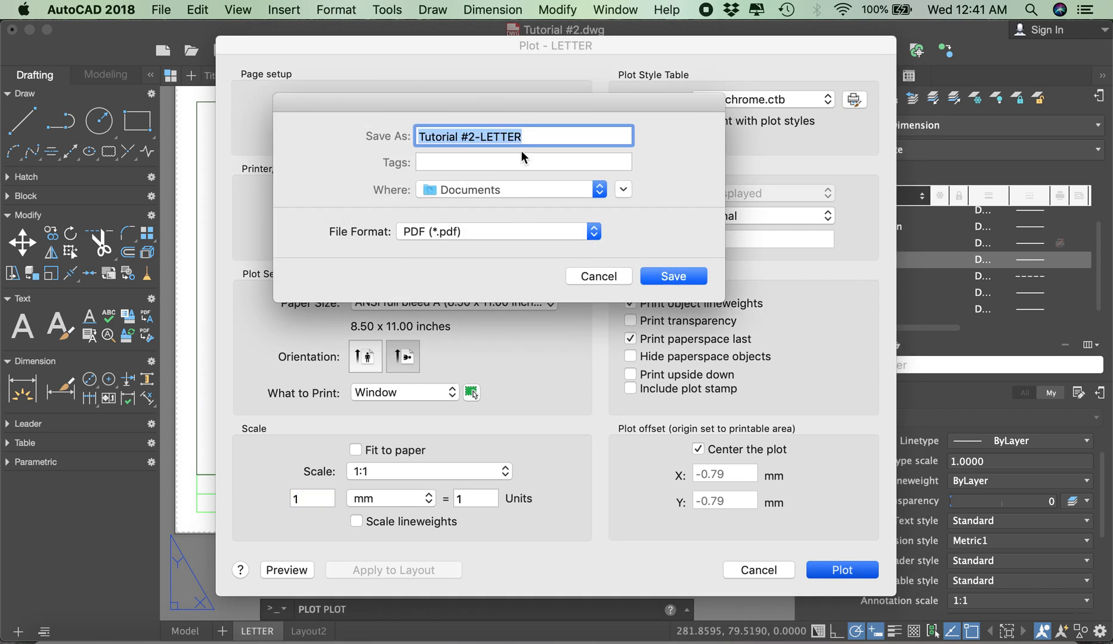
pyautogui.click(671, 277)
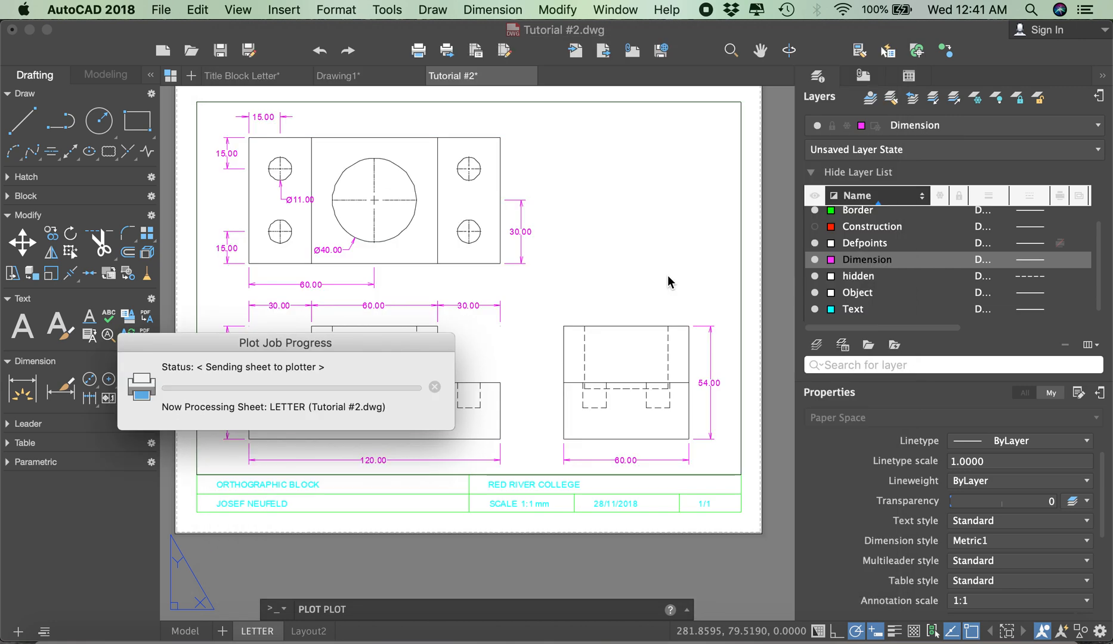
pyautogui.scroll(-3, 667, 274)
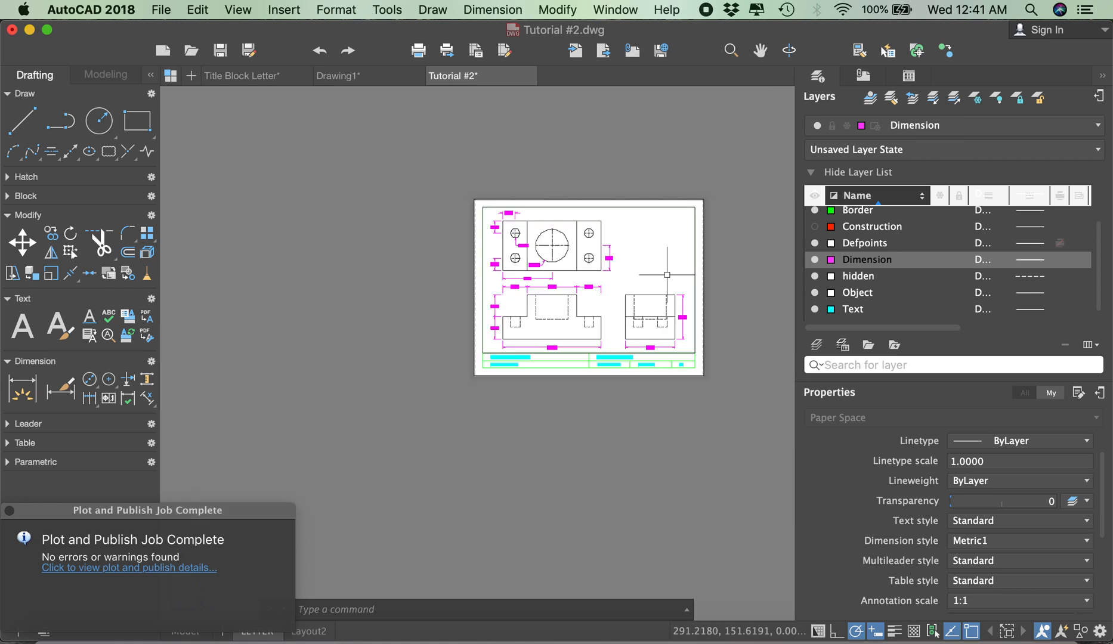
pyautogui.scroll(3, 683, 233)
pyautogui.scroll(-2, 685, 238)
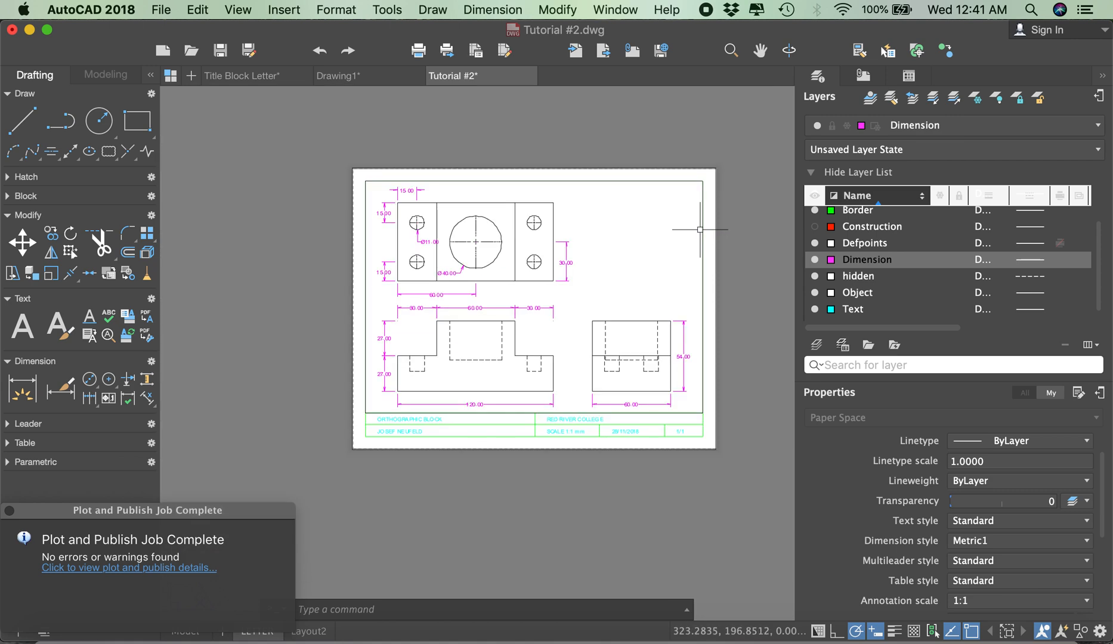